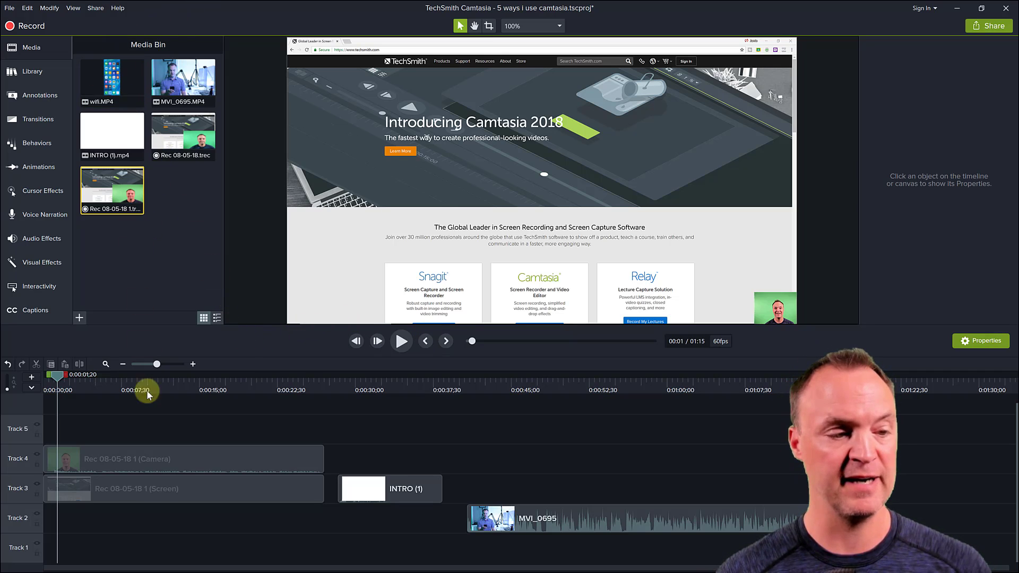
Enlarge the webcam overlay of the Rec 08-05-18 1 recording to about 120% scale, keeping it in the canvas's lower-right corner.
click(110, 184)
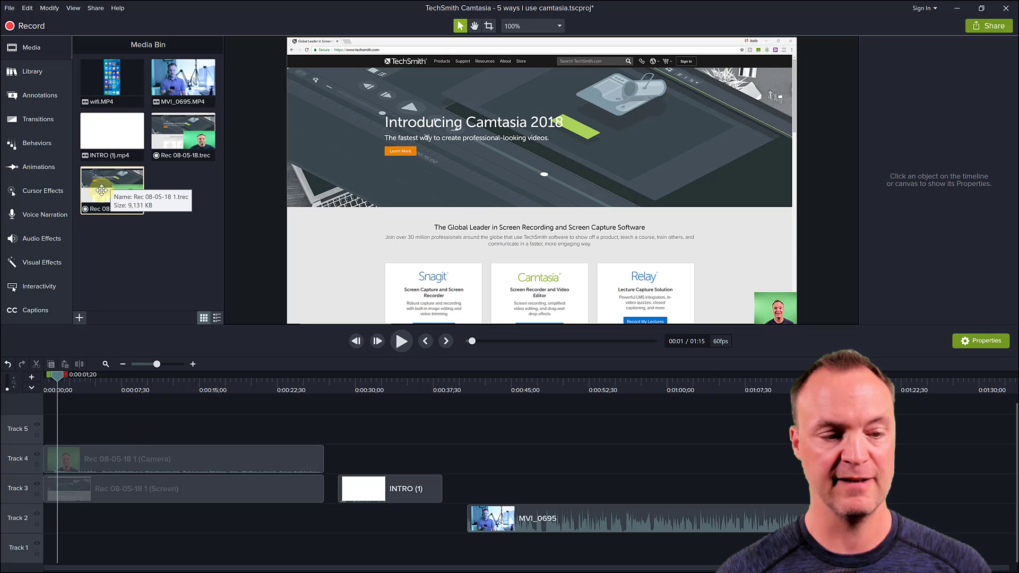
click(781, 316)
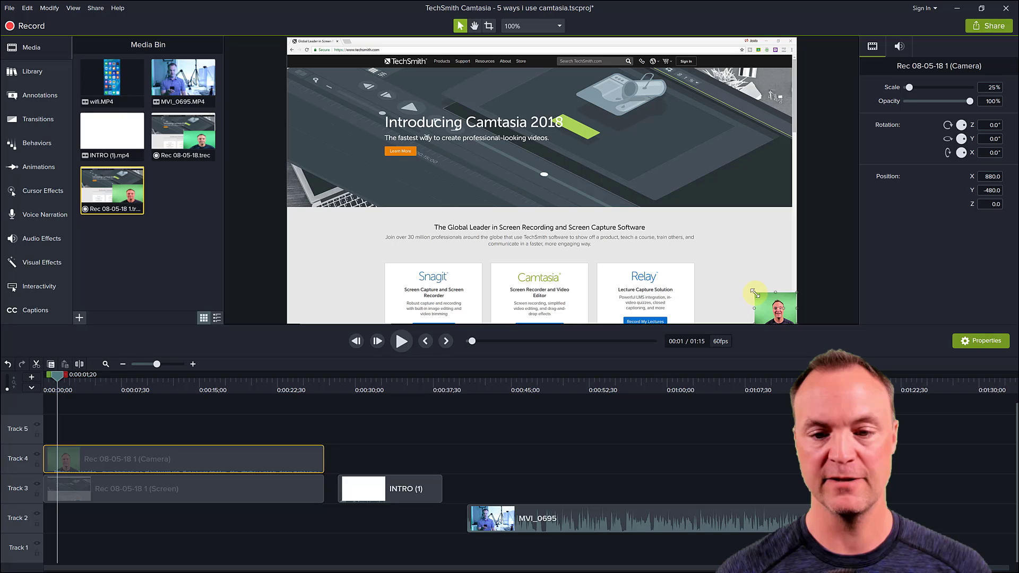
drag(754, 291, 595, 219)
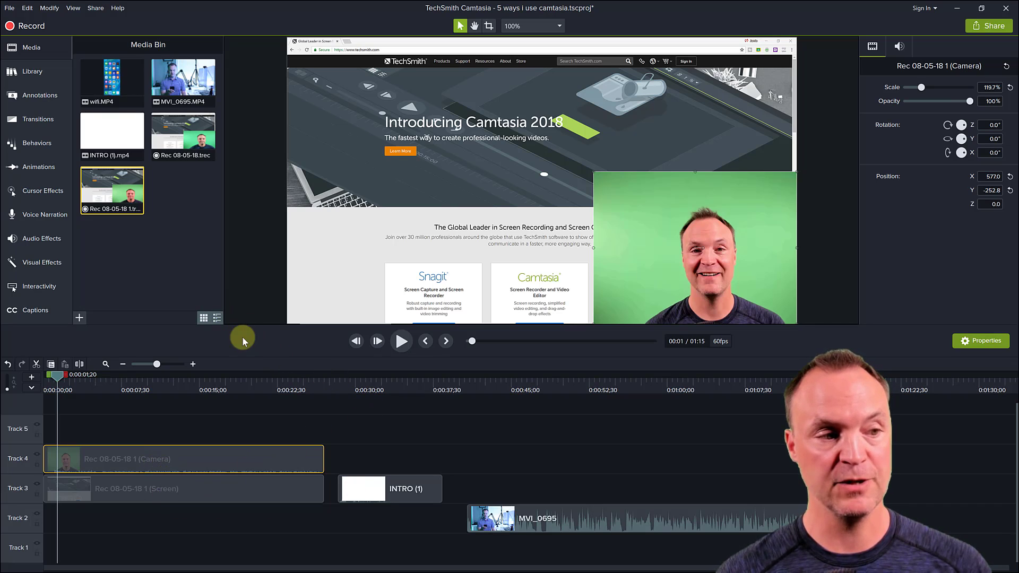
Apply the Remove a Color effect to the Rec 08-05-18 1 (Camera) clip and sample the green backdrop as the color to remove.
click(50, 264)
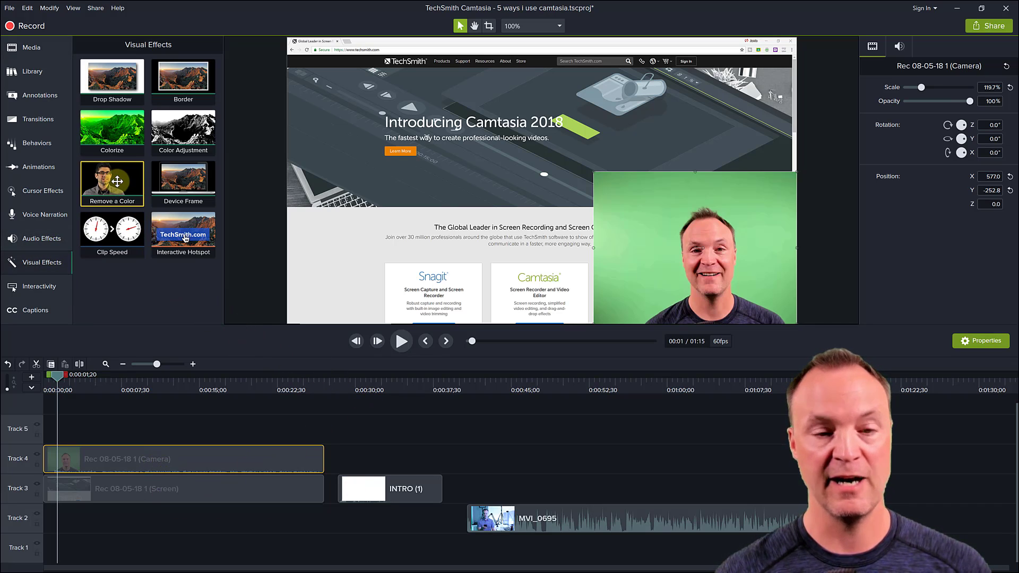
drag(118, 184, 134, 468)
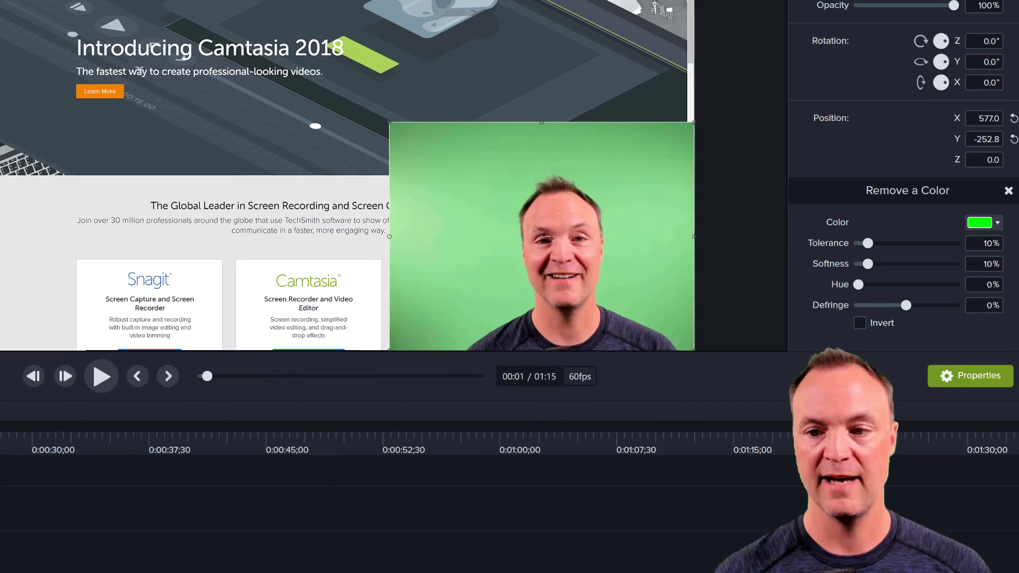
click(979, 224)
click(990, 265)
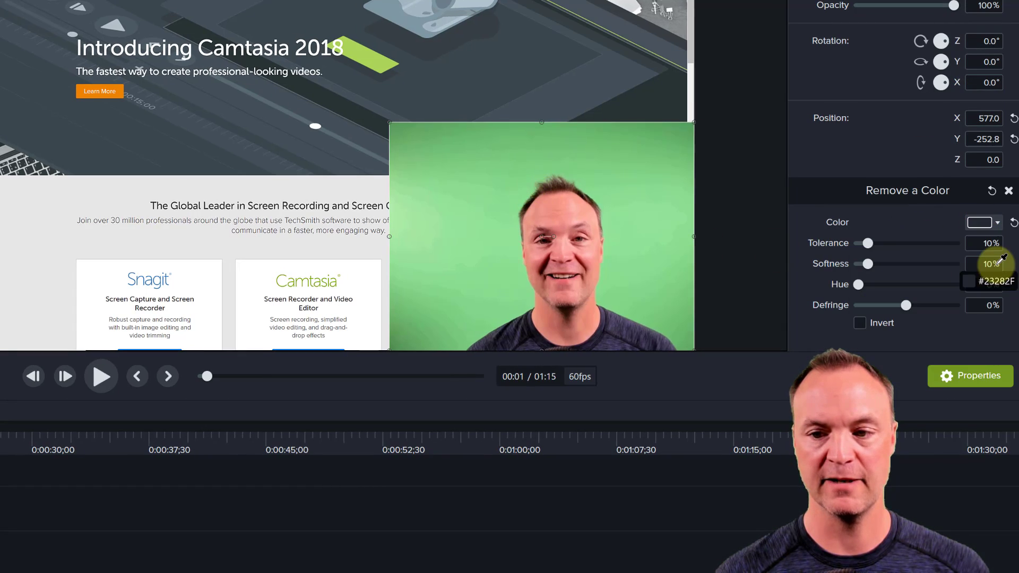
click(603, 289)
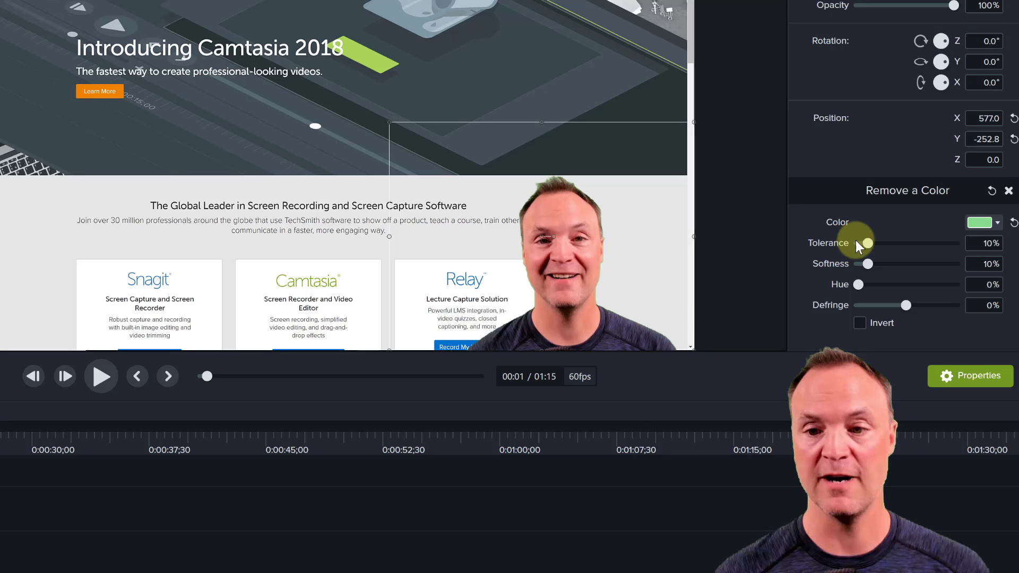
Set the Remove a Color tolerance to 15% and try the Invert option on and off.
drag(868, 243, 873, 246)
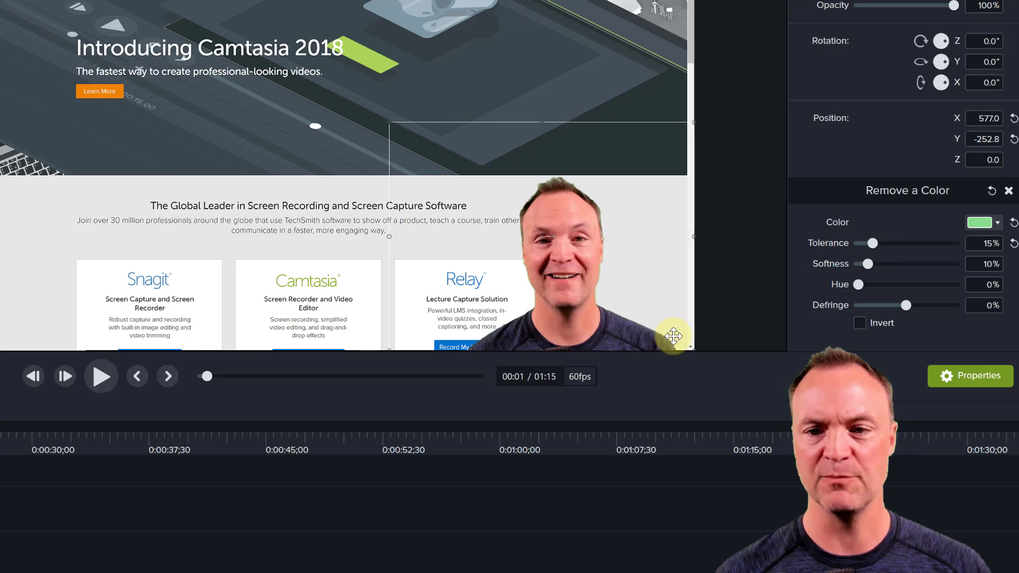
click(860, 324)
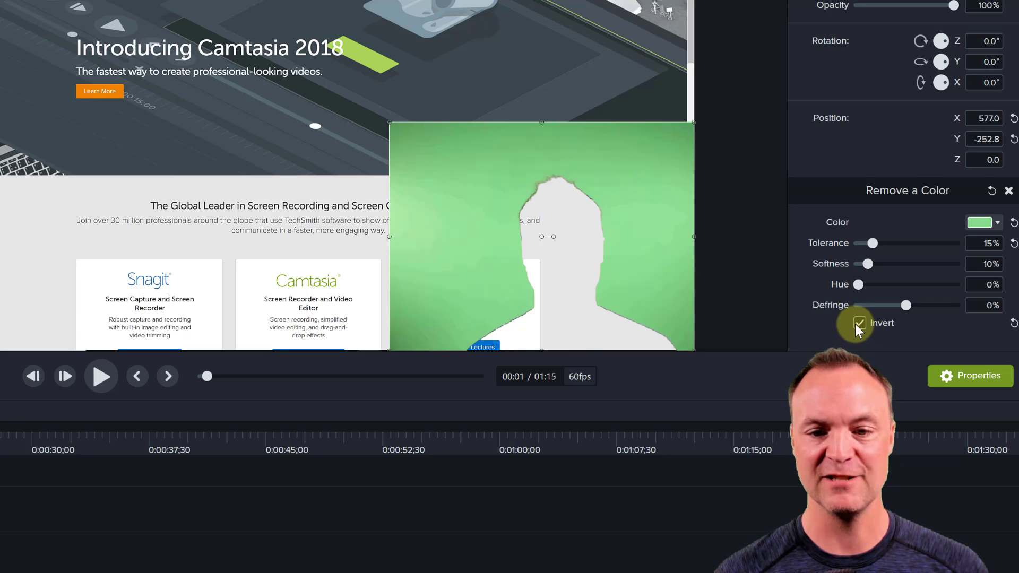
click(856, 324)
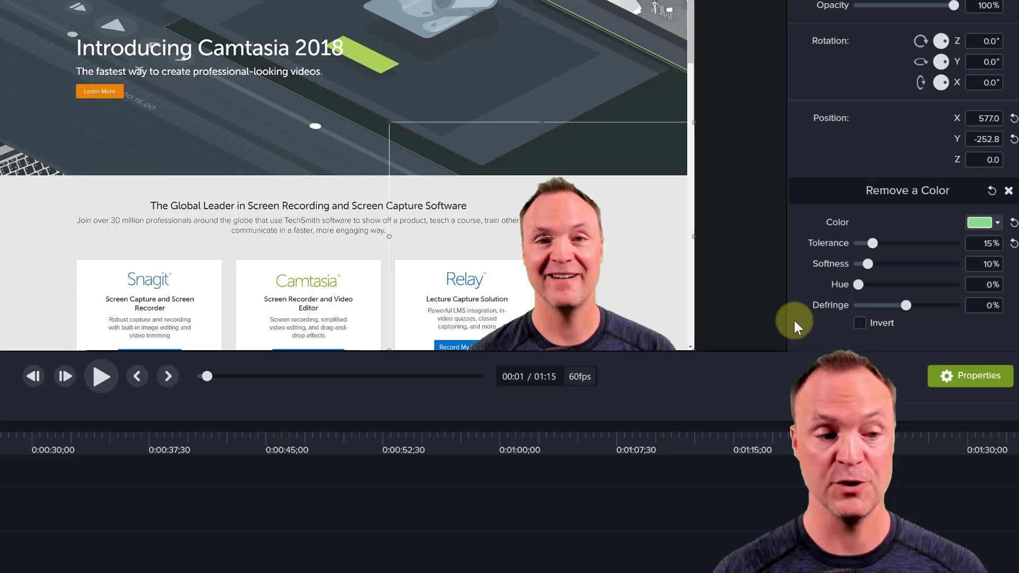
Play back the keyed webcam footage and a stretch of the INTRO (1) clip to review them.
click(98, 380)
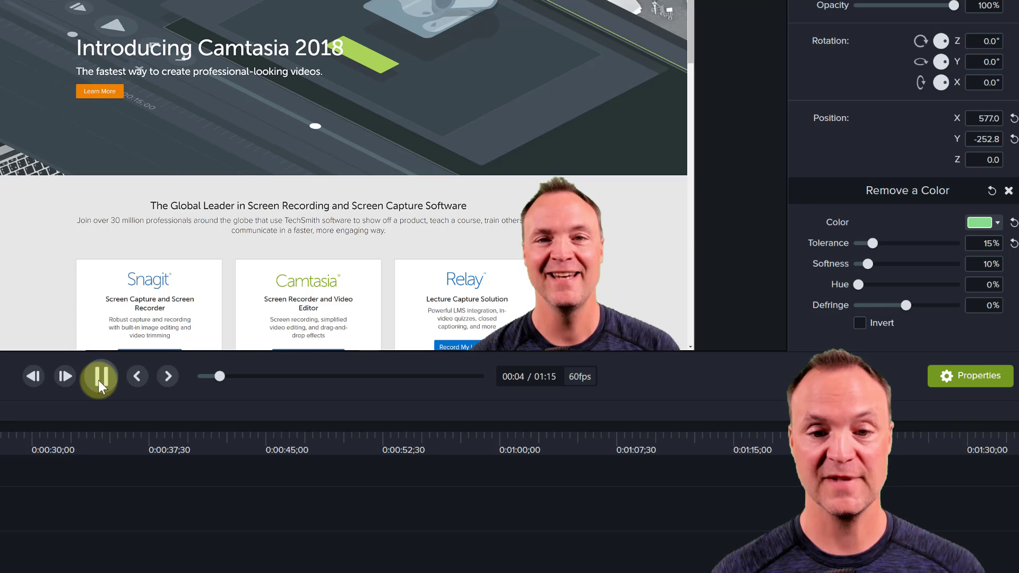
click(98, 380)
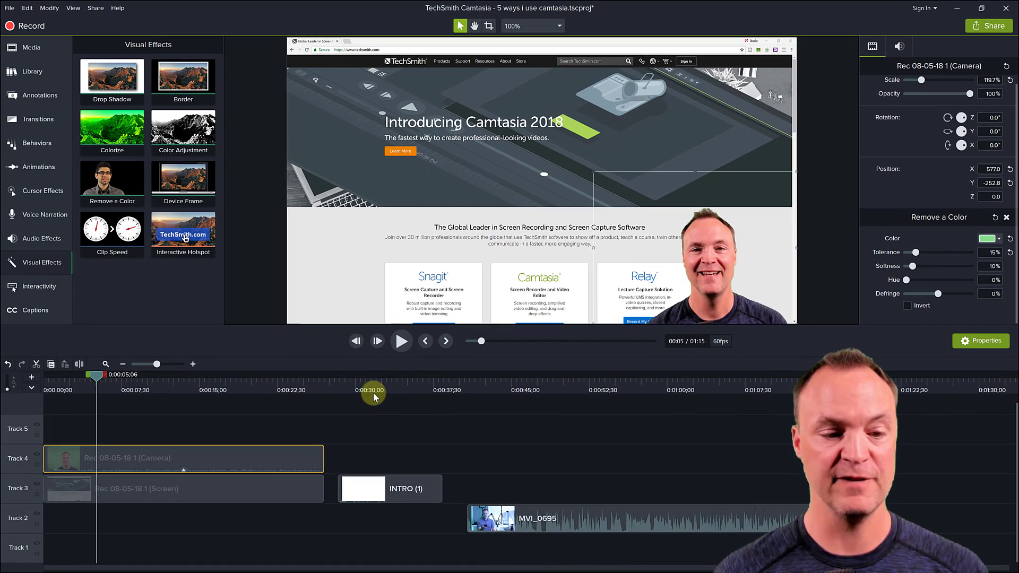
click(374, 393)
click(400, 342)
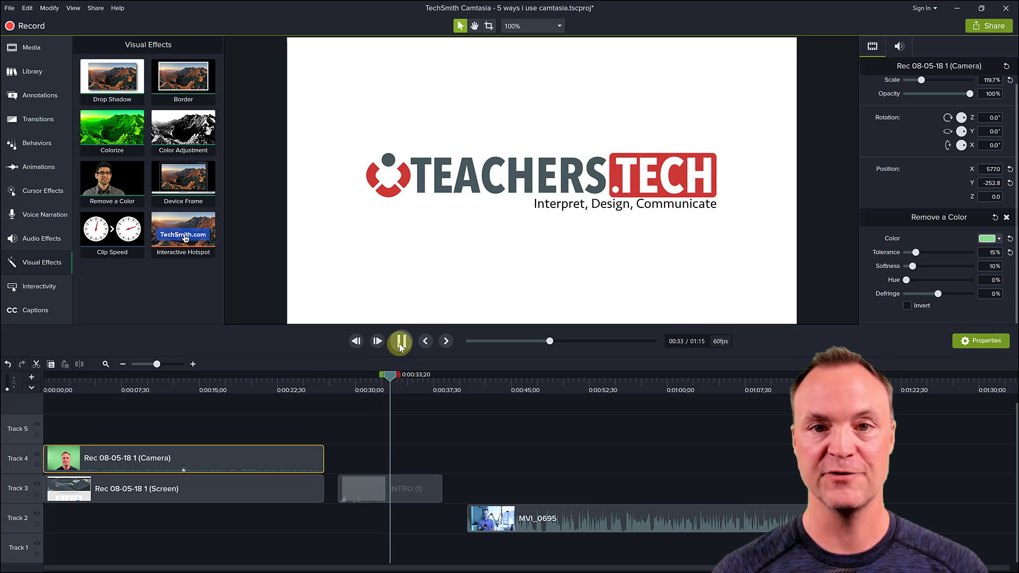
click(401, 342)
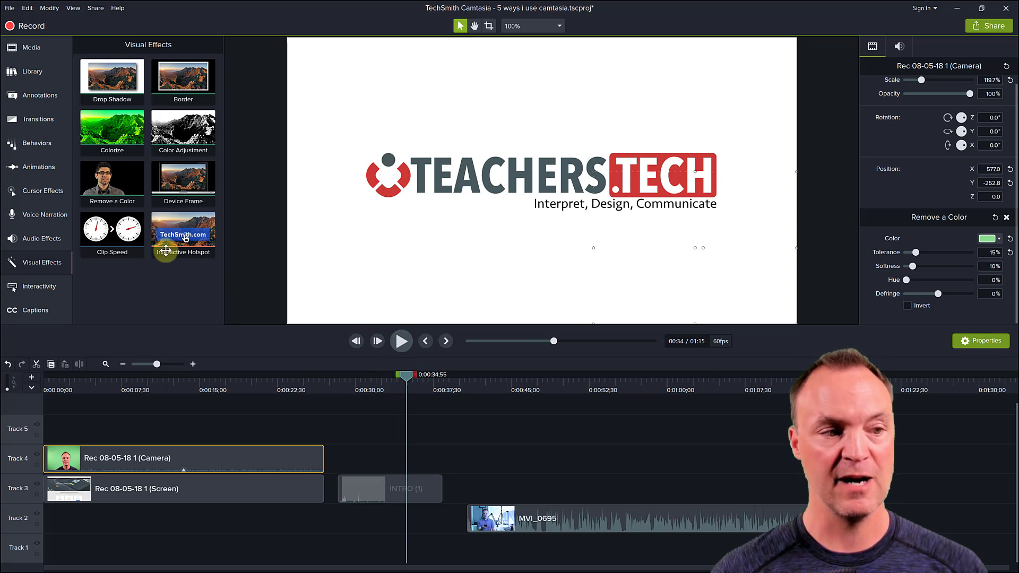
Apply the Clip Speed effect to the INTRO (1) clip and set its speed to 3.00x.
click(115, 232)
drag(105, 231, 380, 493)
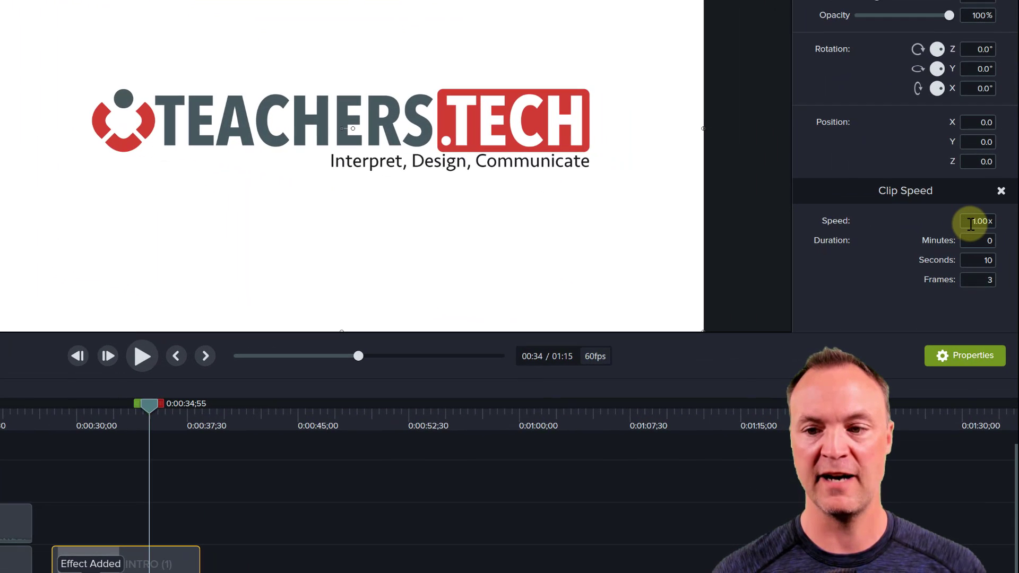
click(971, 224)
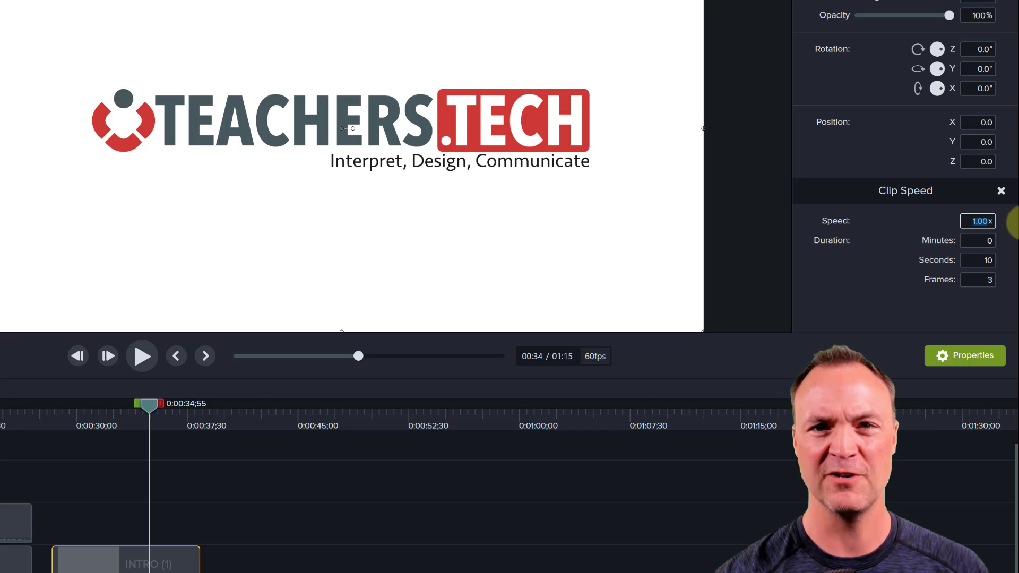
key(Return)
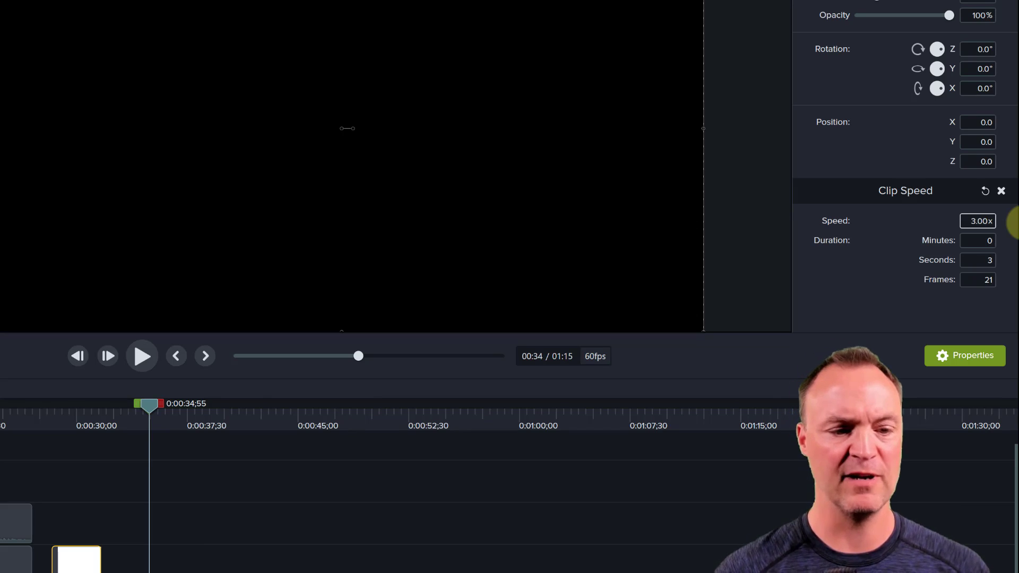
Play the sped-up INTRO (1) clip from about 0:00:29;34 to check its pace.
drag(155, 410, 69, 421)
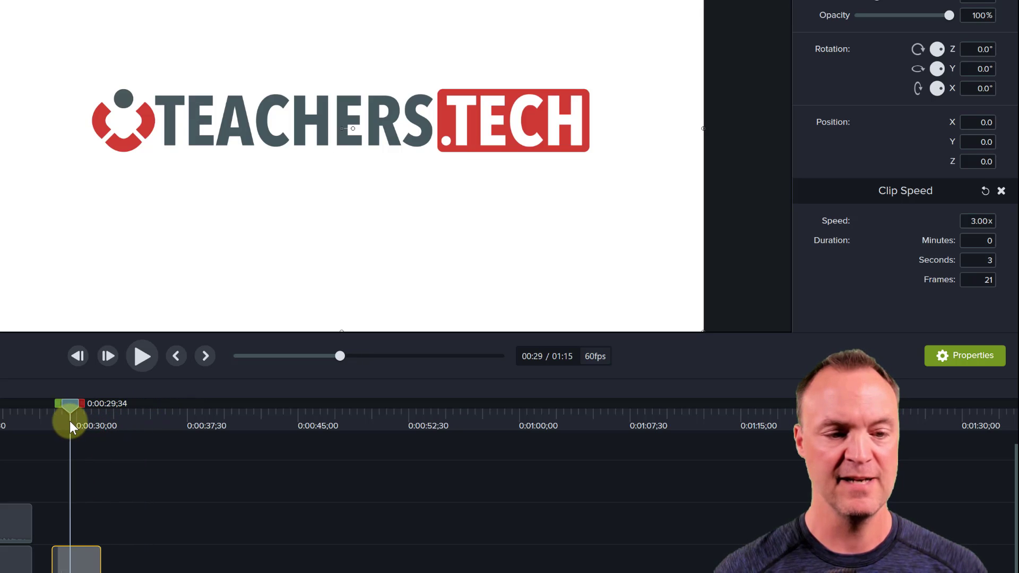
click(144, 357)
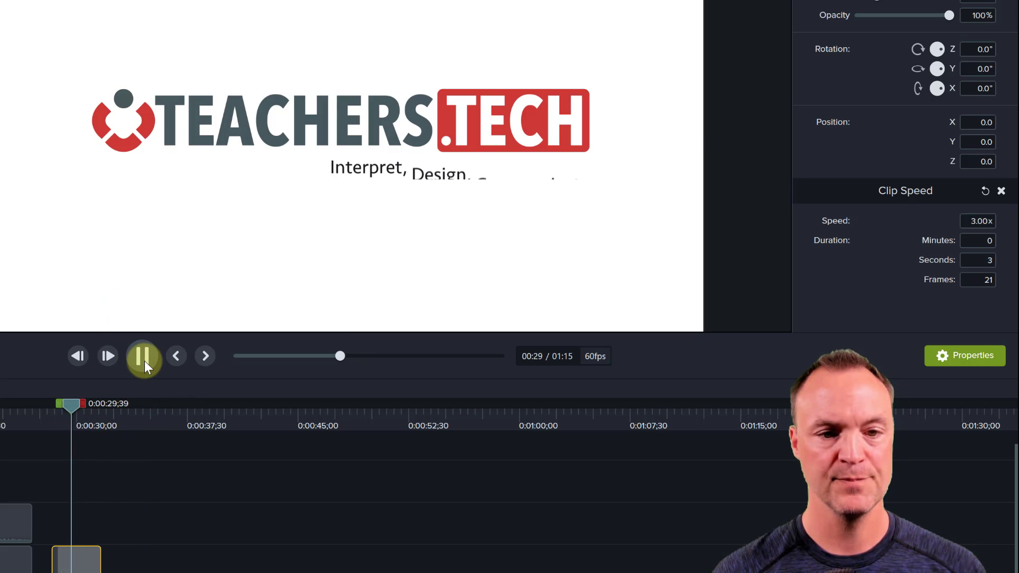
click(153, 365)
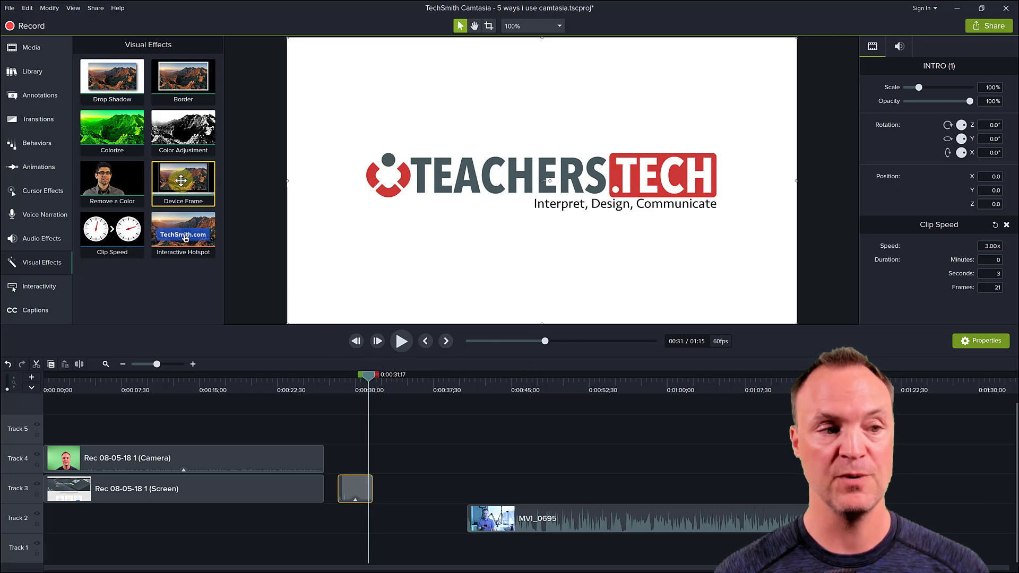
Preview the MVI_0695 clip from about 0:00:43;30 on the timeline.
drag(181, 180, 533, 518)
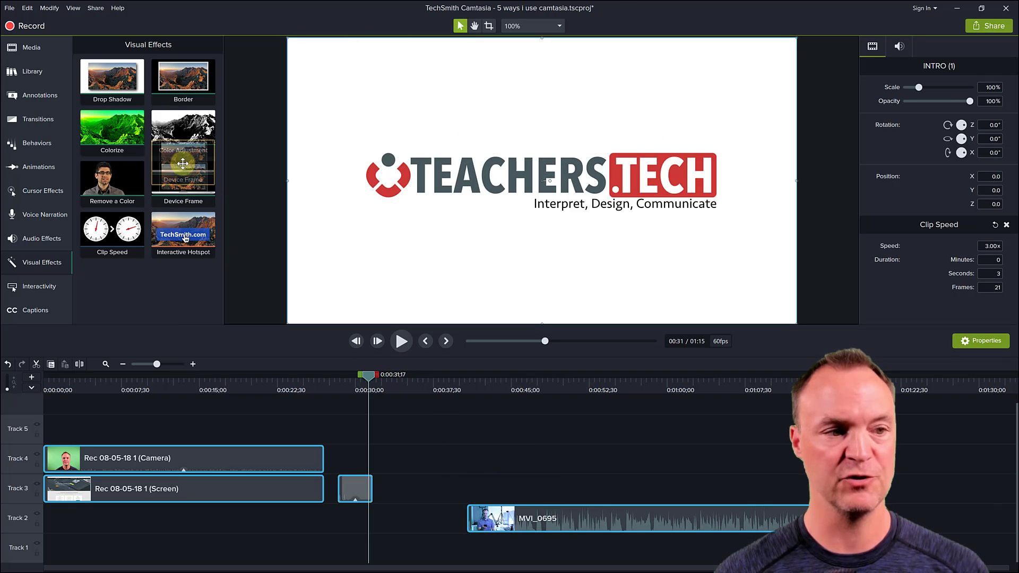
click(446, 409)
click(497, 382)
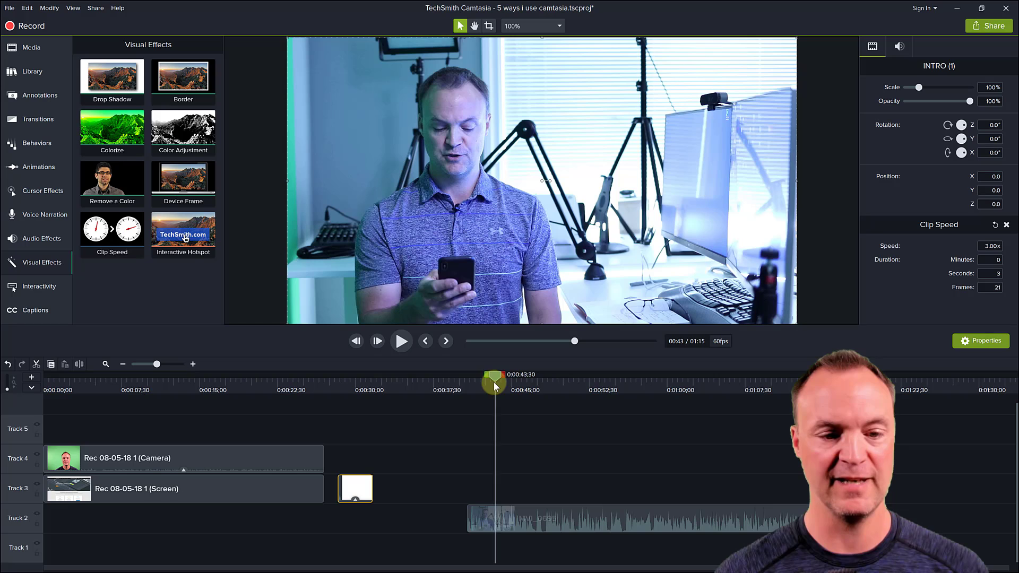
click(402, 341)
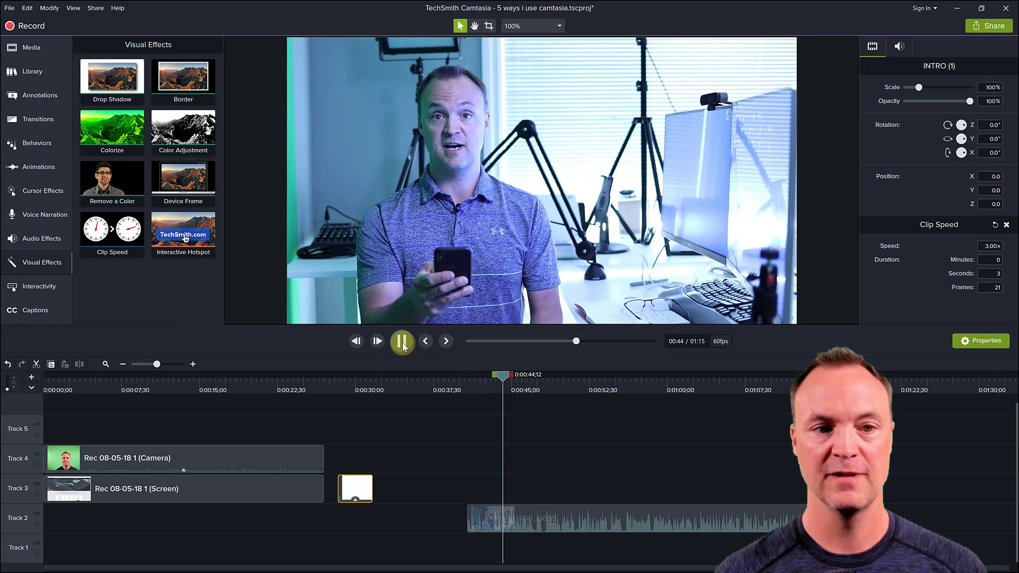
click(414, 346)
Apply the Device Frame effect to the MVI_0695 clip and set the frame type to iPhone.
drag(170, 185, 549, 517)
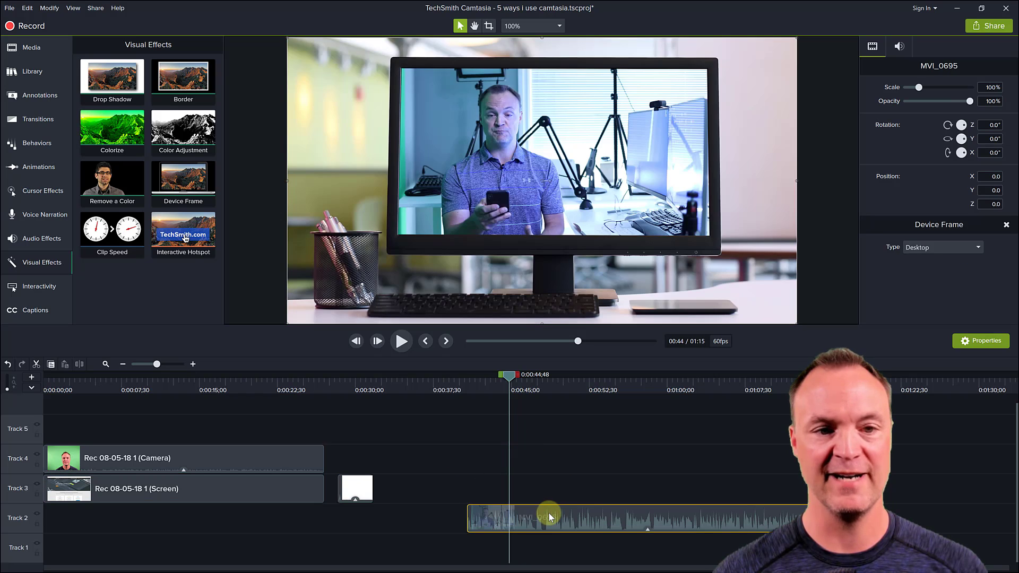
click(960, 248)
click(951, 272)
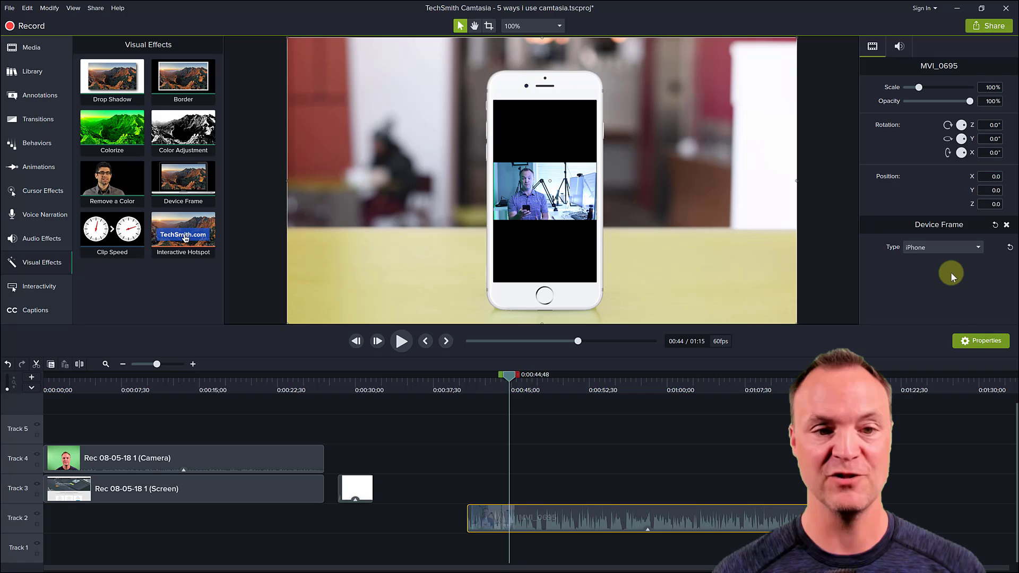
Review the available frame types and remove the Device Frame effect from the MVI_0695 clip.
click(938, 250)
click(941, 277)
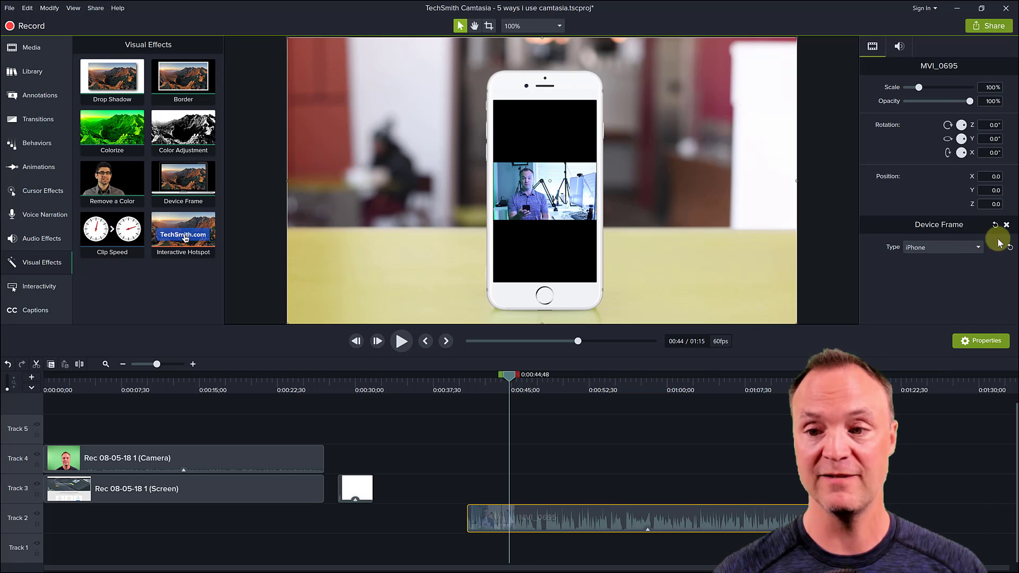
click(1006, 225)
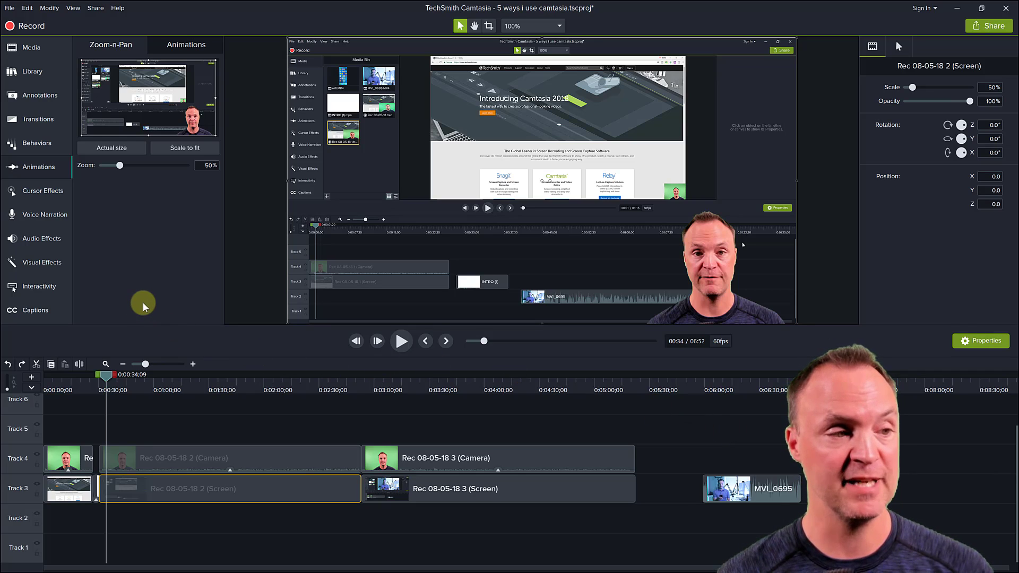
Open the Zoom-n-Pan animation settings and preview the Rec 08-05-18 2 recording from about 34 seconds.
click(37, 169)
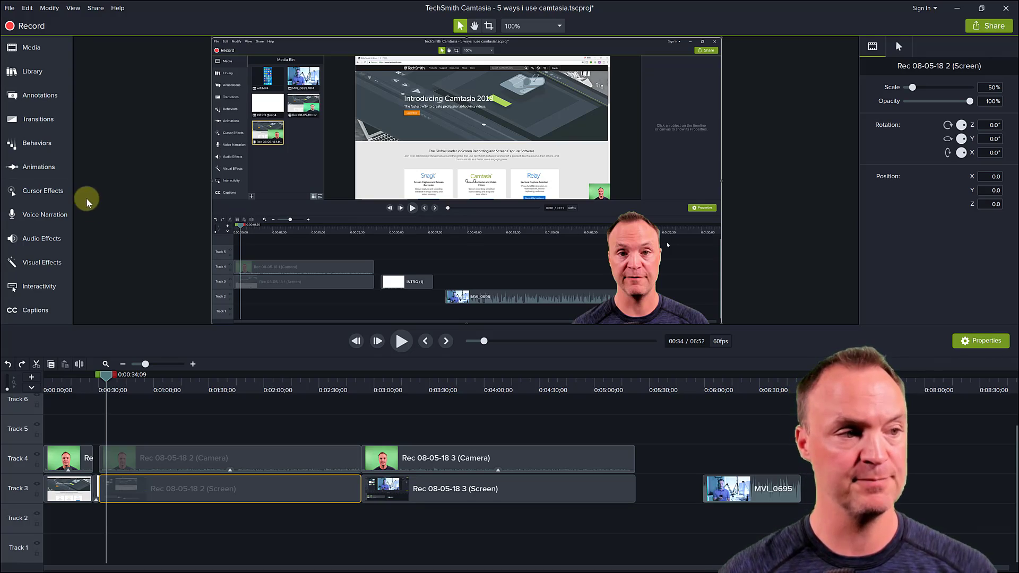
click(40, 168)
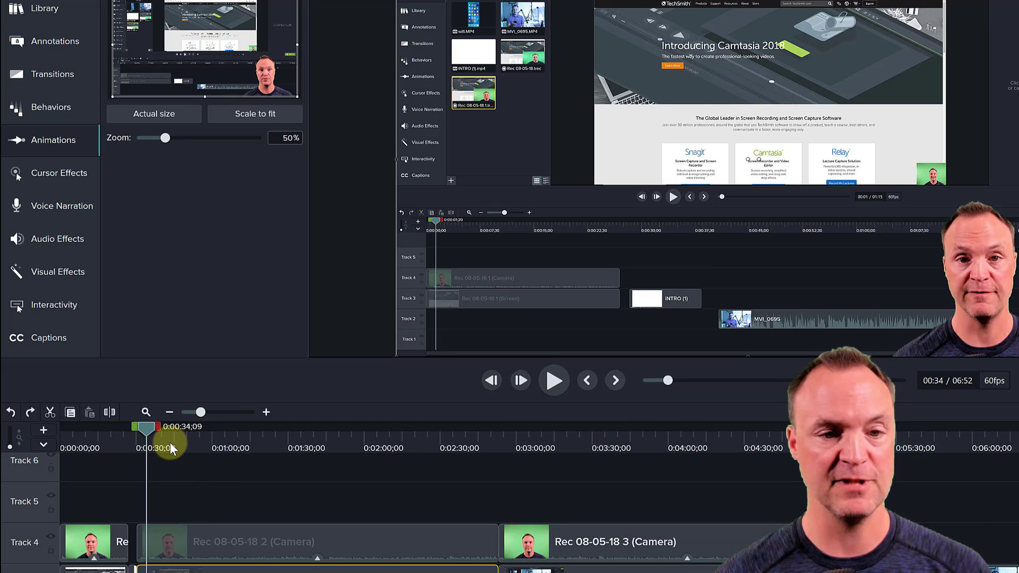
click(553, 386)
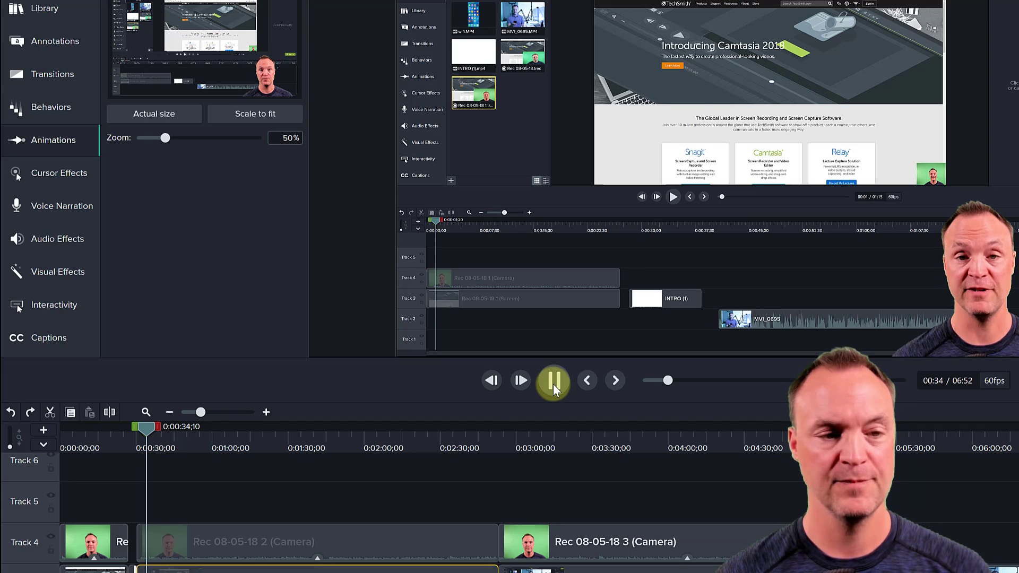
click(537, 370)
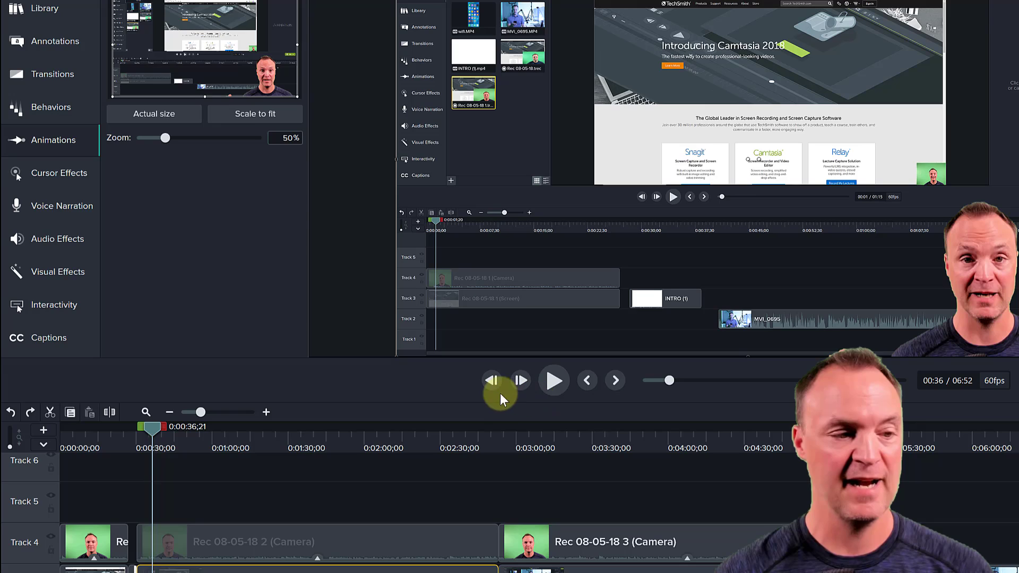
Add a Zoom-n-Pan animation at 0:00:34;20 with about 80% zoom, framing the upper-left area of the recorded screen.
drag(149, 430, 144, 431)
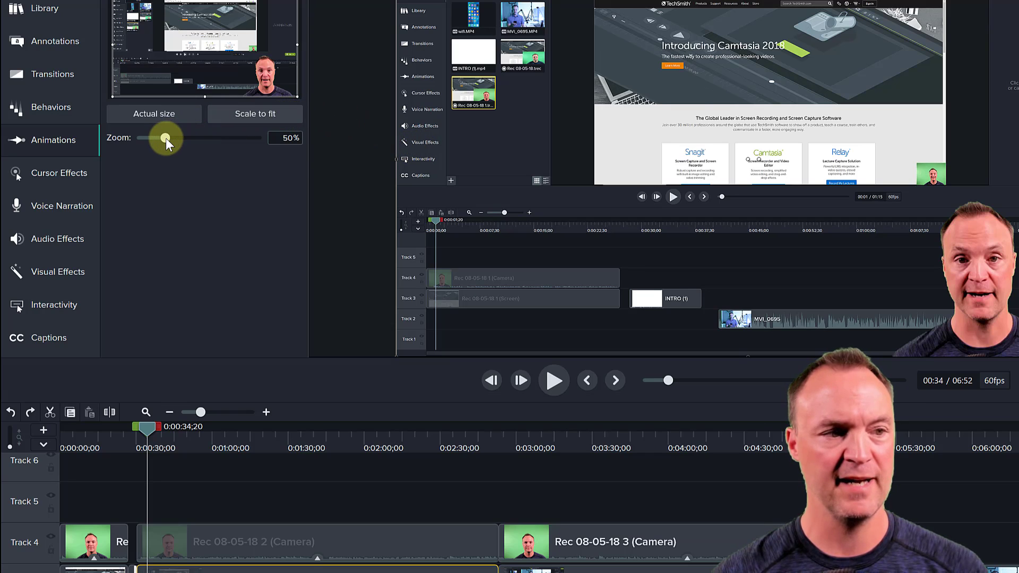
drag(166, 138, 191, 144)
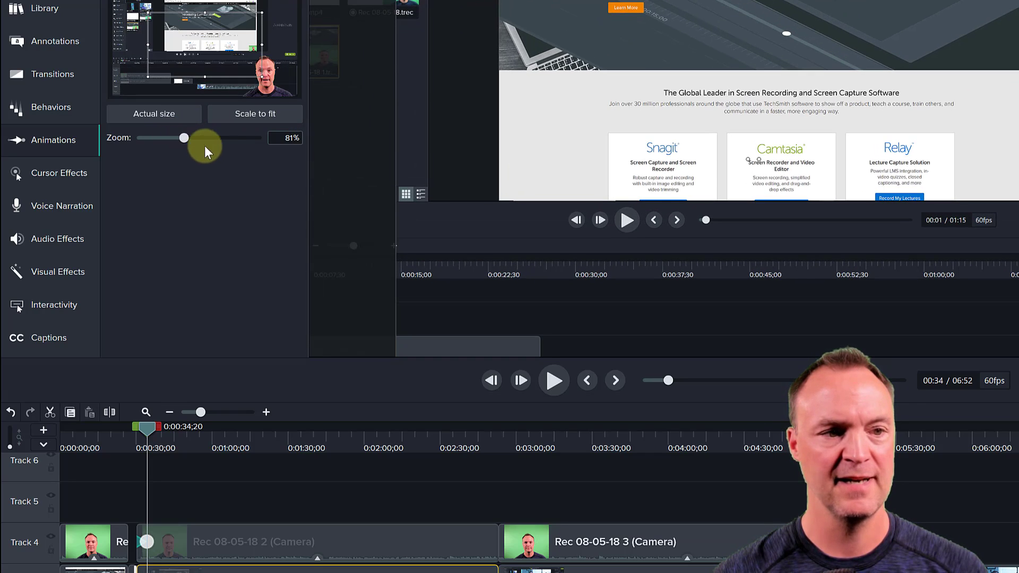
drag(440, 137, 572, 203)
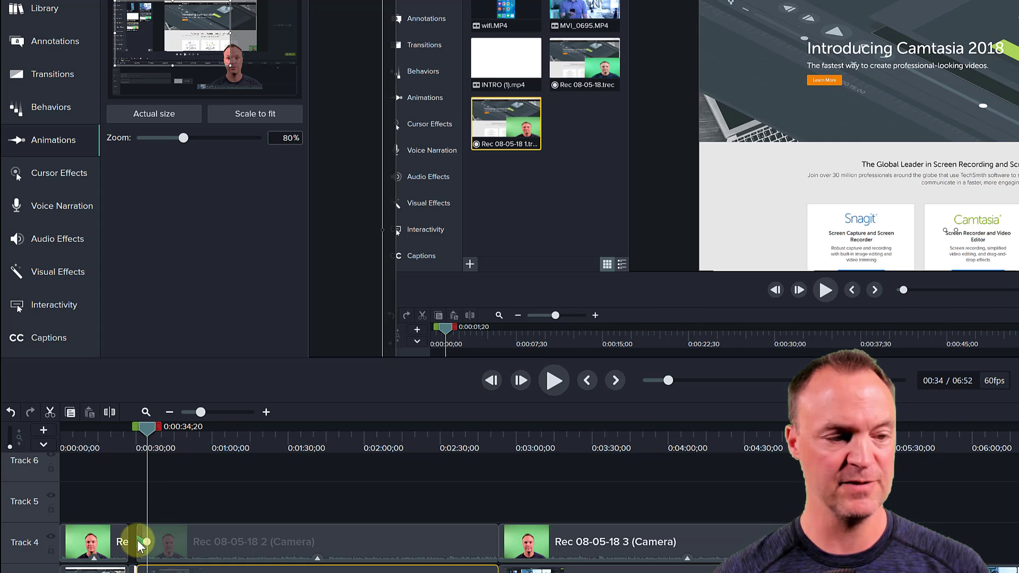
Delete the Zoom-n-Pan animation from the Rec 08-05-18 2 (Camera) clip so only the screen recording zooms.
click(144, 542)
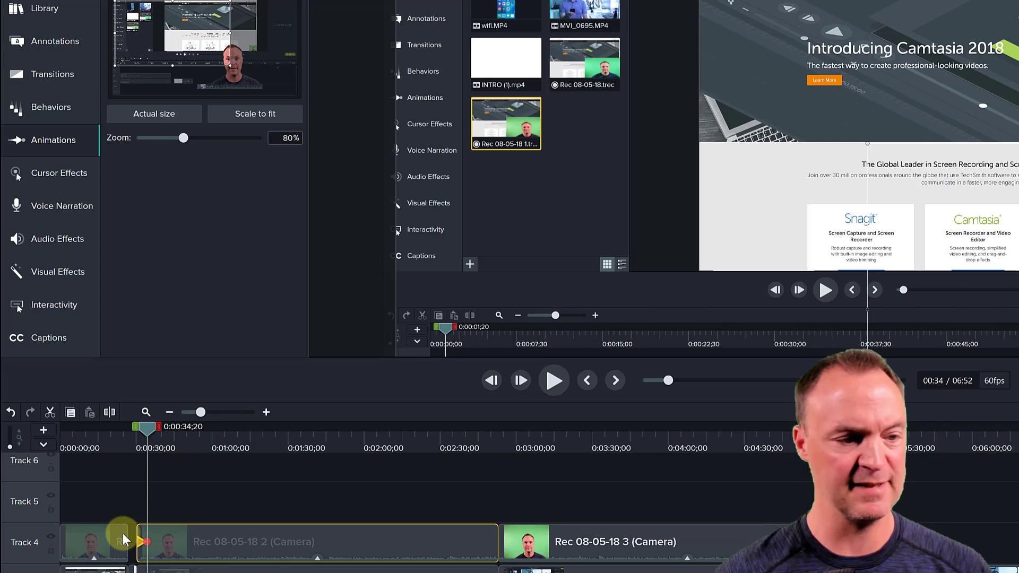
click(218, 416)
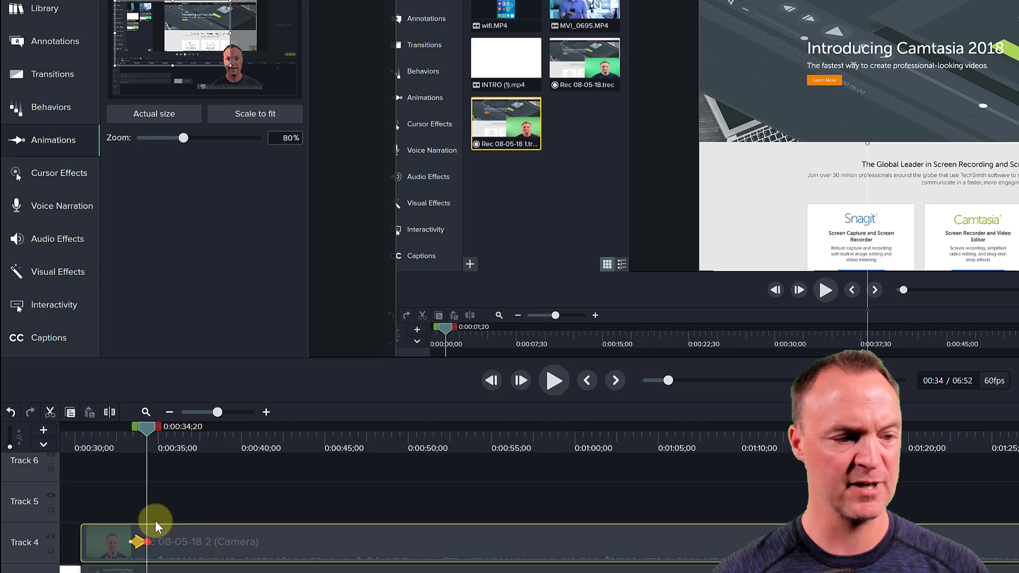
click(137, 547)
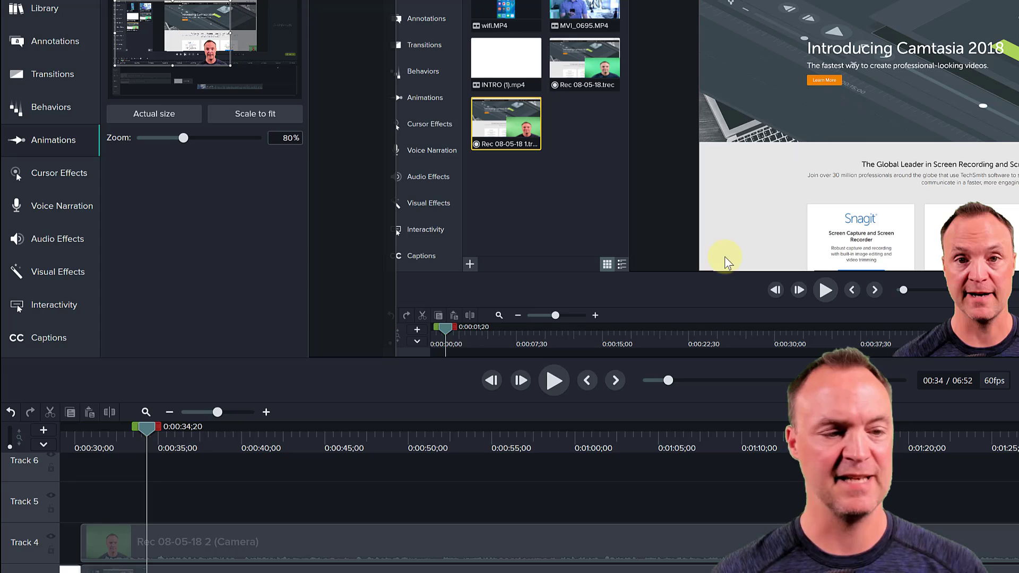
Preview the Zoom-n-Pan animation from 0:00:31;59 to about 0:00:38.
drag(146, 429, 108, 441)
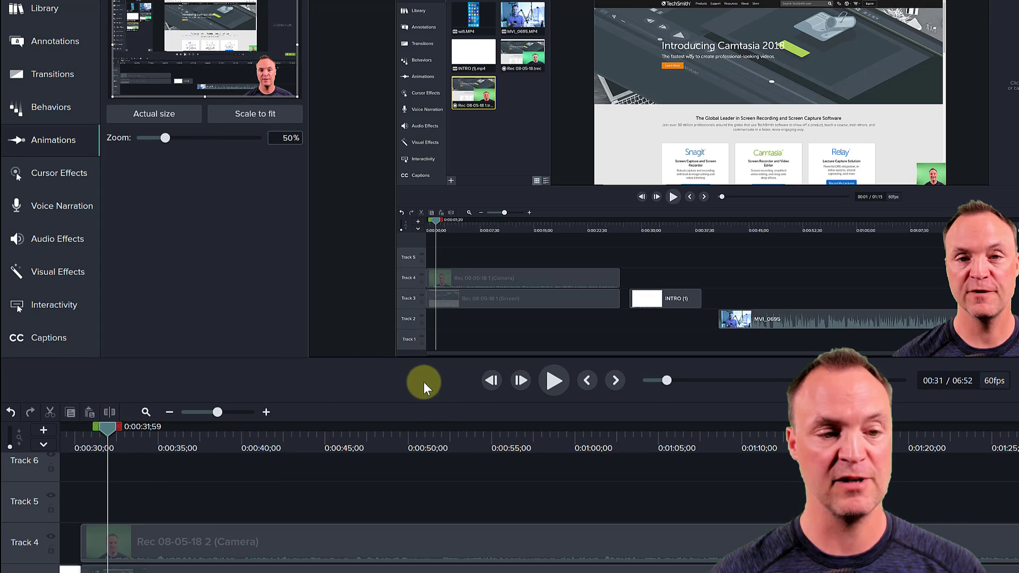
click(556, 387)
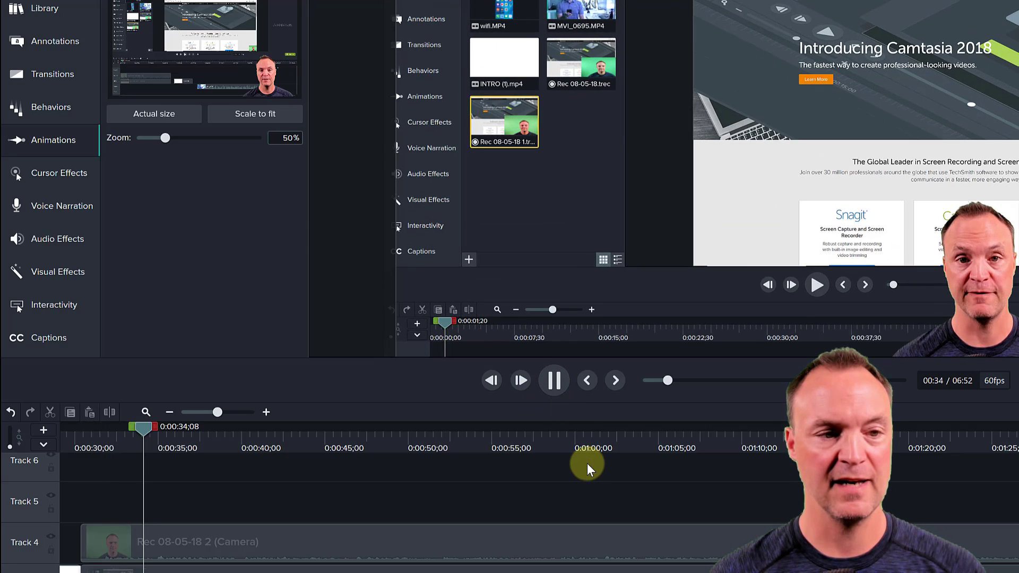
click(553, 386)
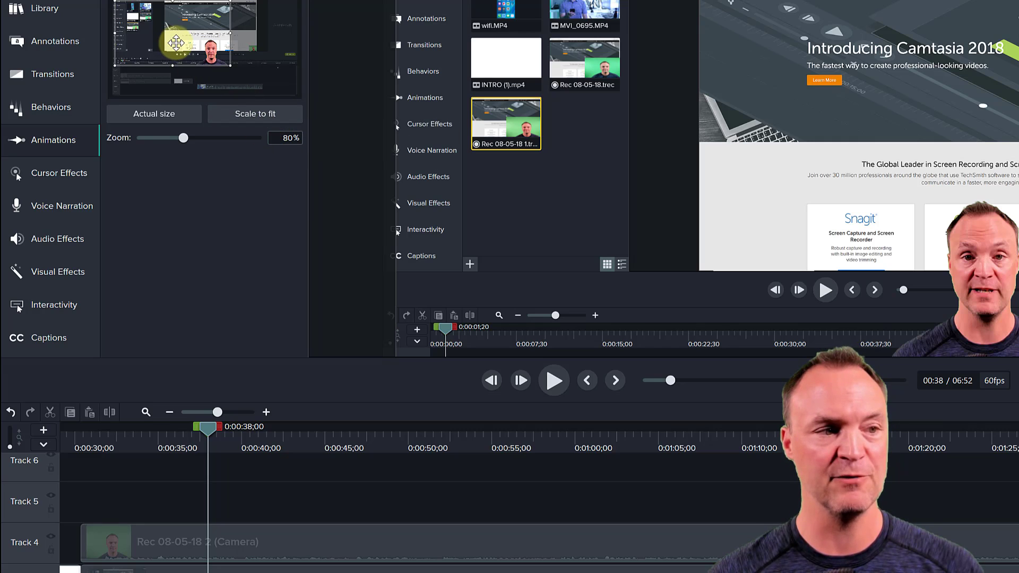
Add a Zoom-n-Pan animation at 0:00:38;00 panning the frame to the recorded screen's right side, and delete its counterpart from the camera clip.
mouse_move(176, 44)
mouse_down()
mouse_move(178, 32)
mouse_move(246, 37)
mouse_up()
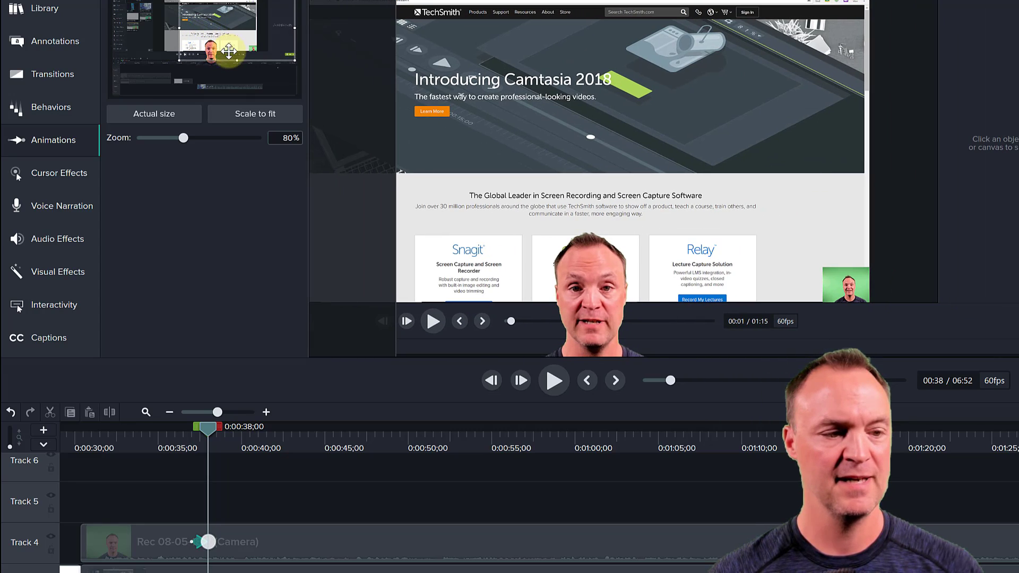
click(199, 541)
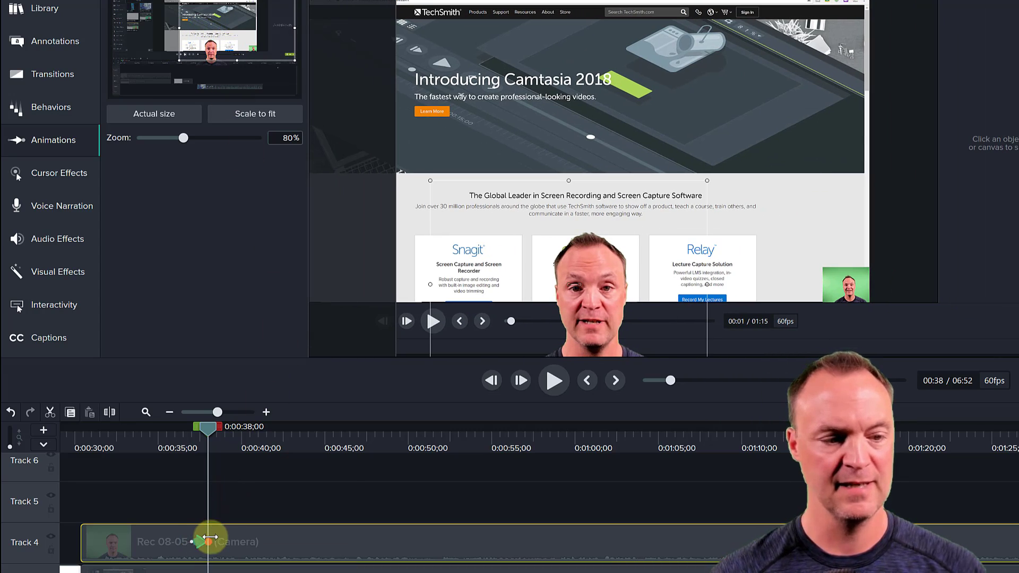
click(197, 541)
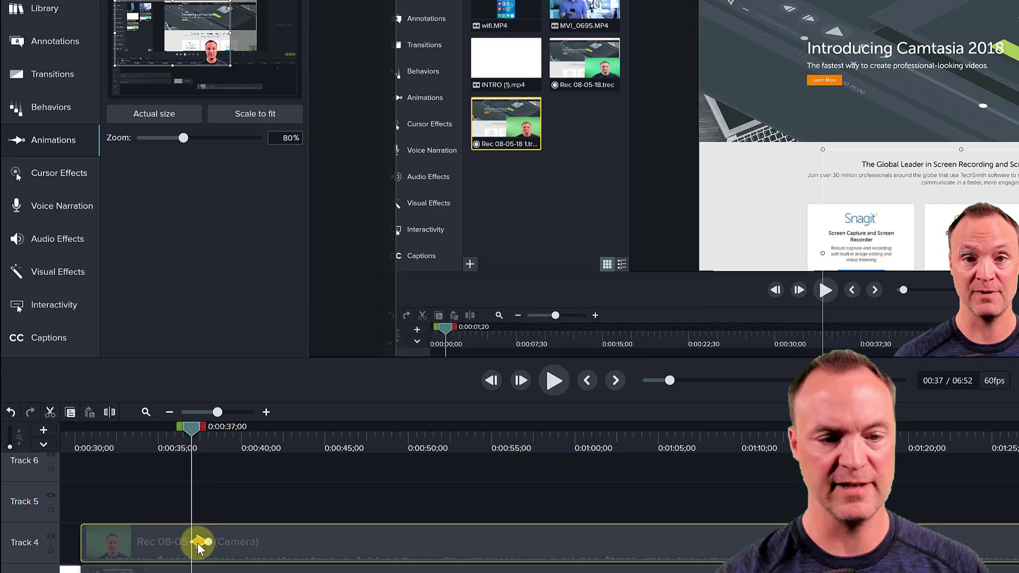
click(550, 379)
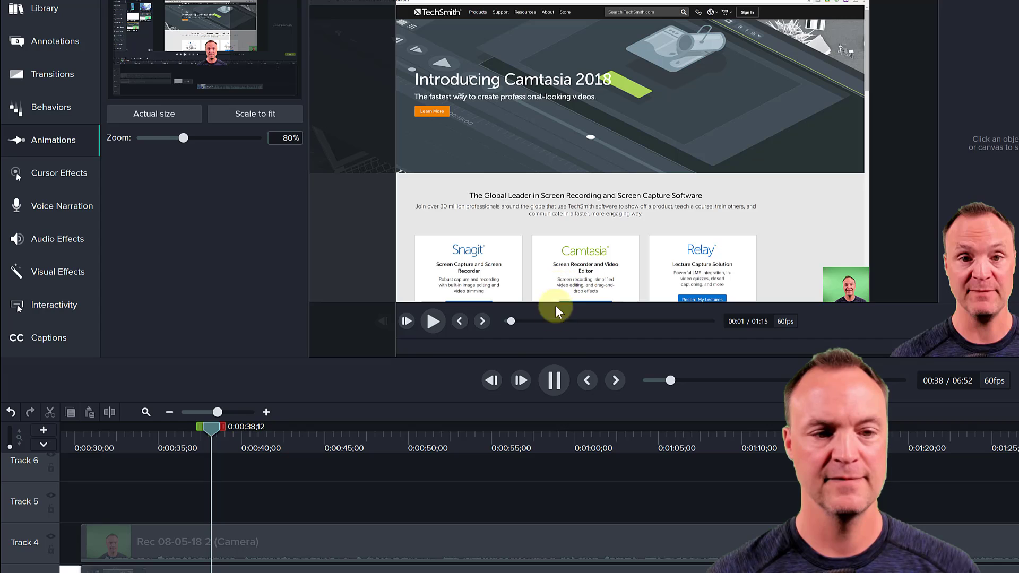
click(553, 383)
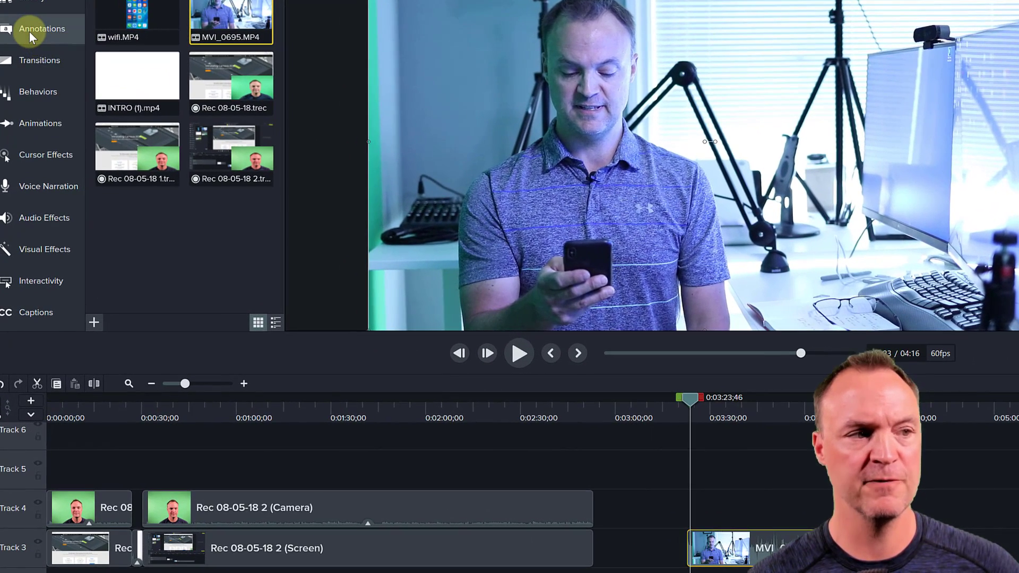
Add a Legacy right-pointing arrow callout over the MVI_0695 video and move its clip on Track 4 to about 0:03:39.
click(39, 31)
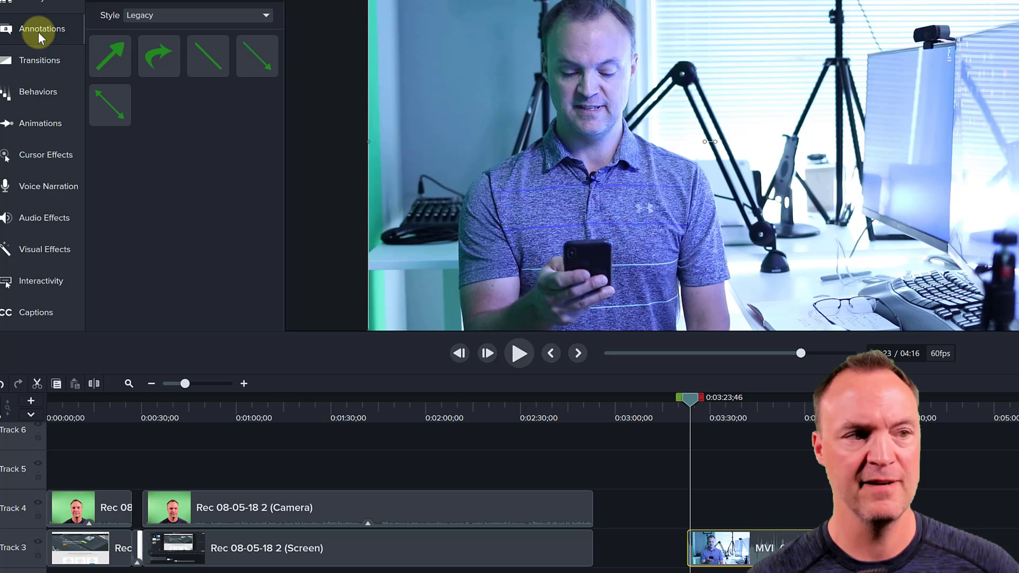
click(75, 3)
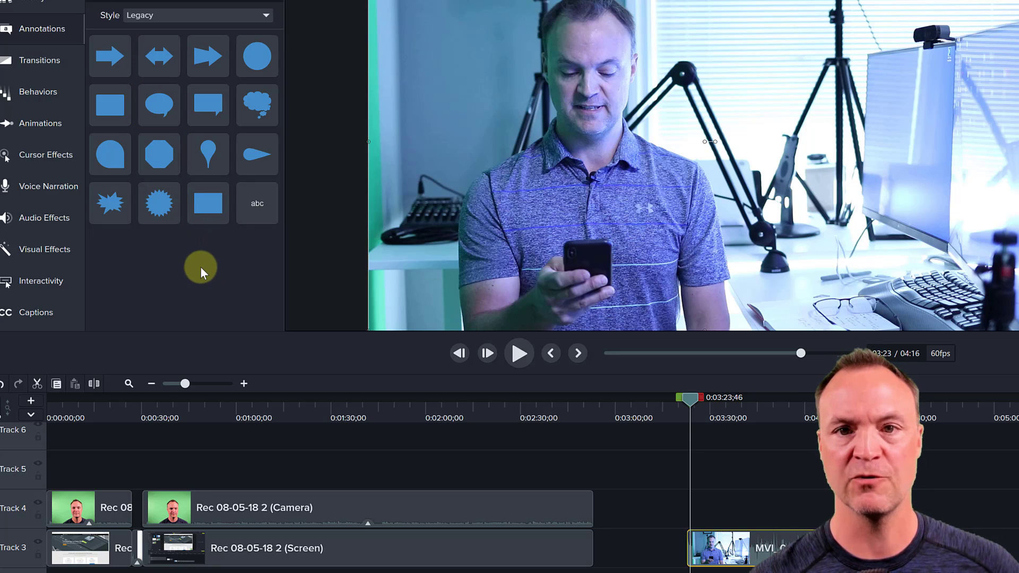
drag(114, 74, 644, 168)
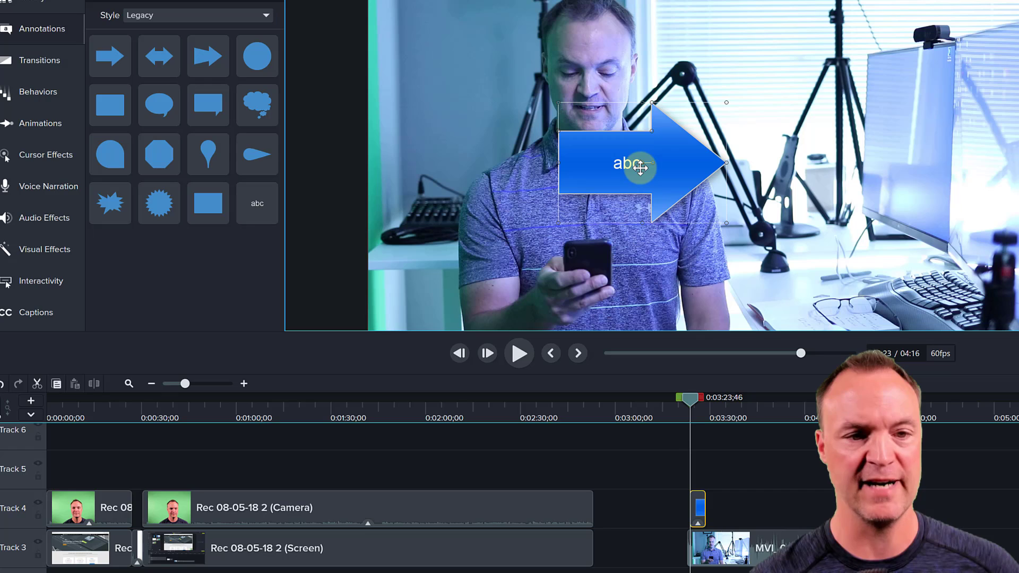
drag(701, 505, 748, 512)
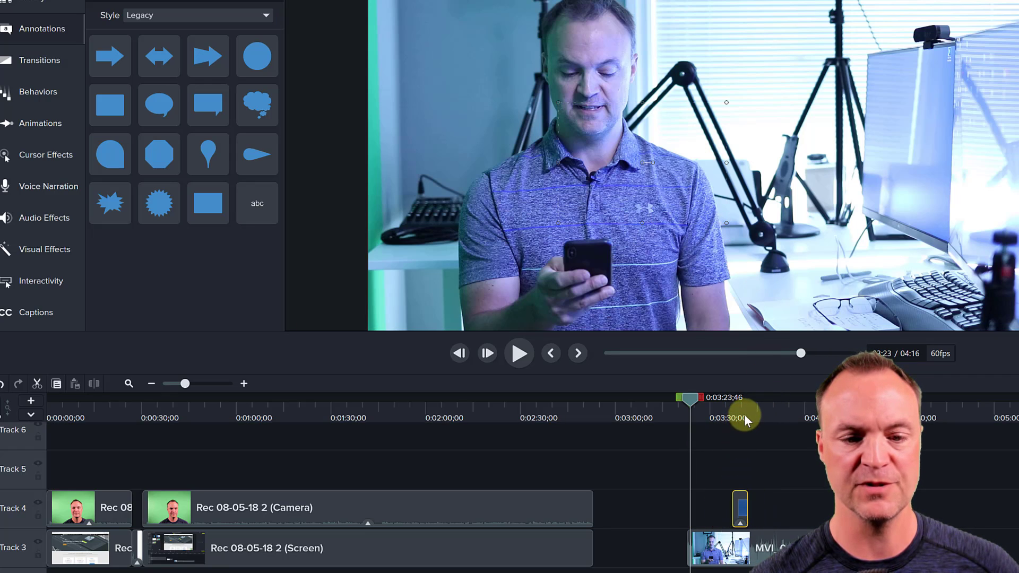
click(739, 398)
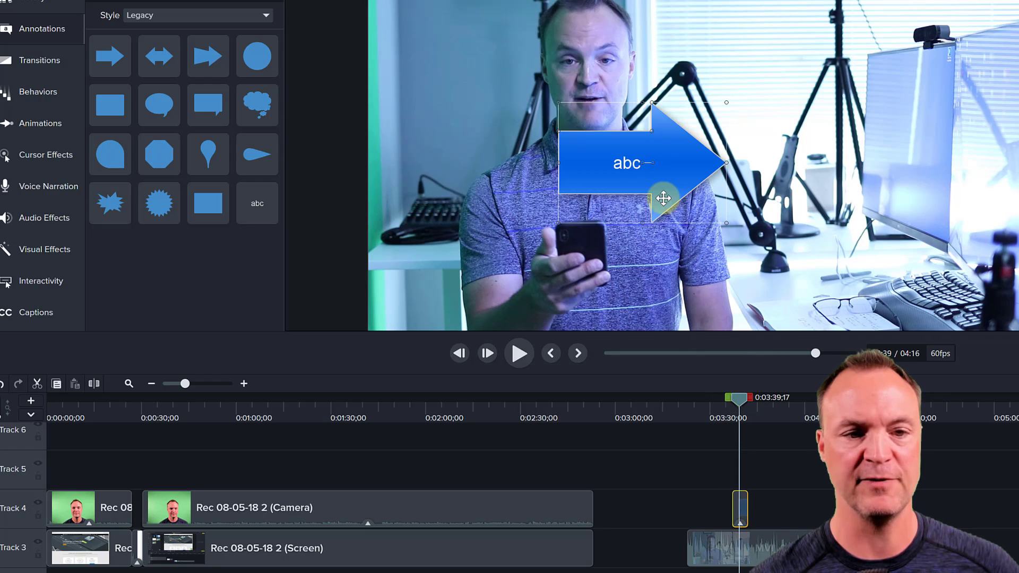
Set the arrow callout's text to "Look over here!" and position the arrow so it points at the computer monitor.
drag(636, 185, 549, 142)
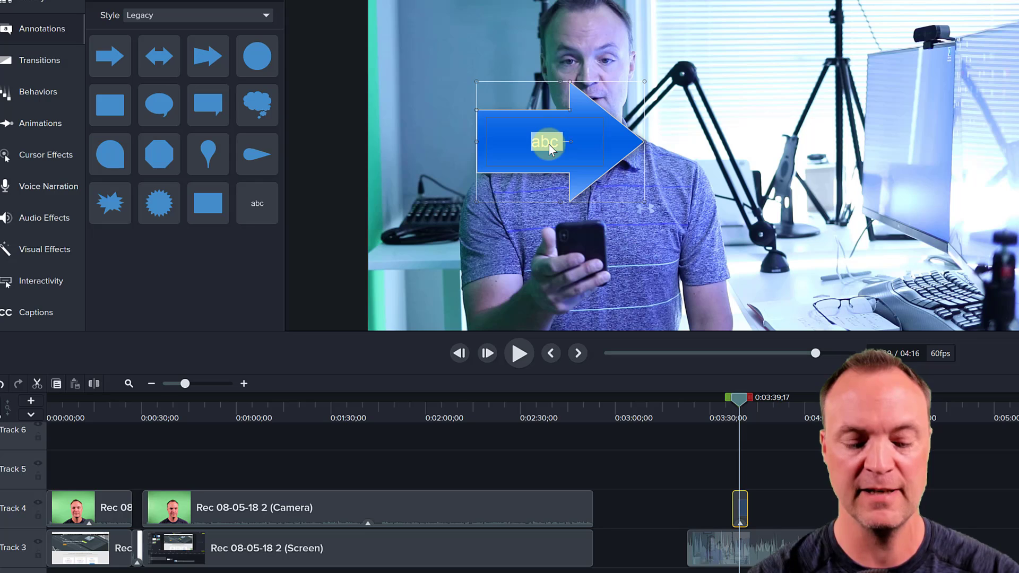
text(Lo)
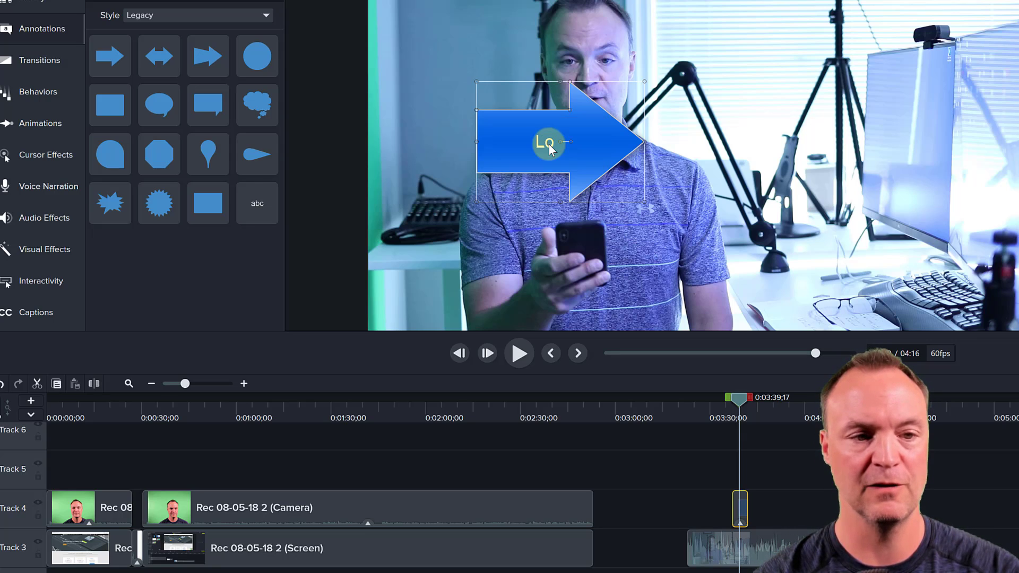
text(ok over here!)
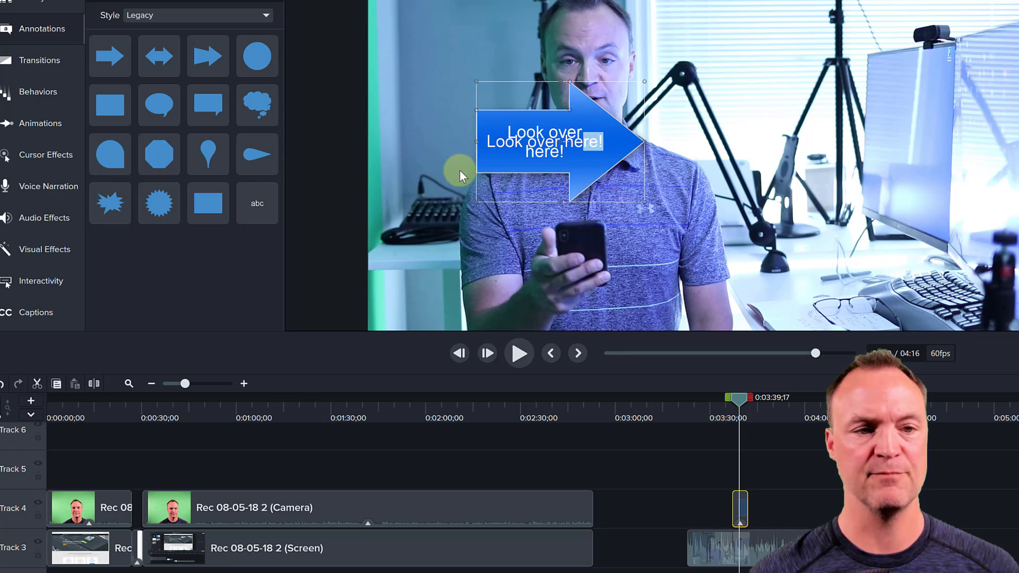
click(446, 194)
click(558, 130)
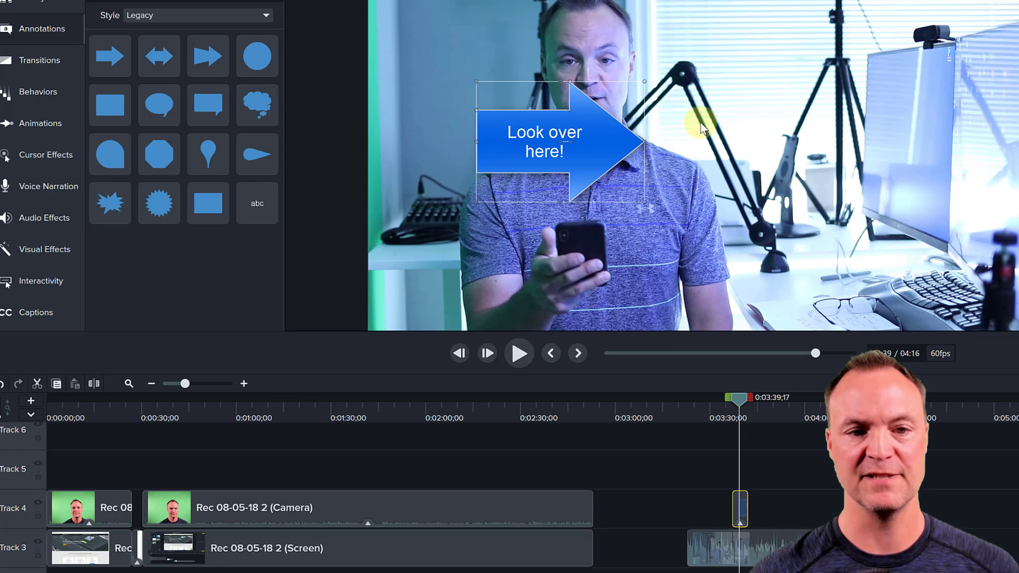
drag(590, 122, 836, 78)
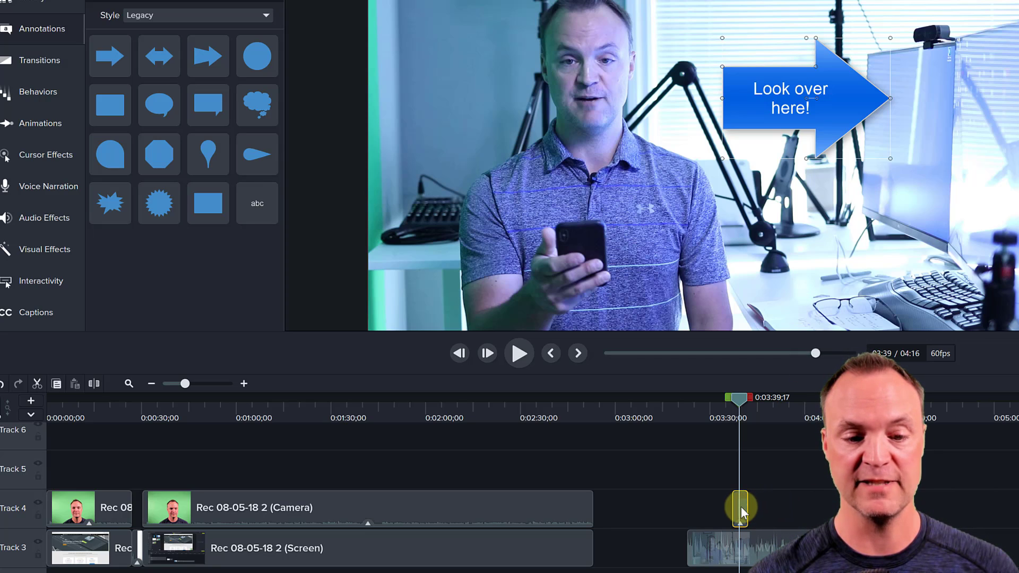
Extend the arrow callout nearly to the end of the MVI_0695 clip and set its text size to 45.
drag(747, 508, 838, 508)
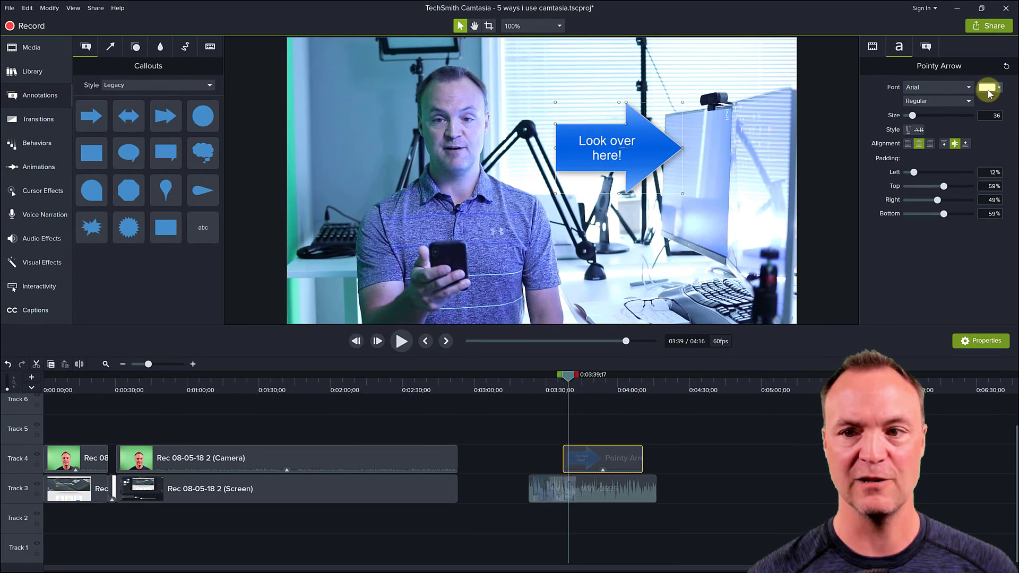
click(987, 88)
click(988, 89)
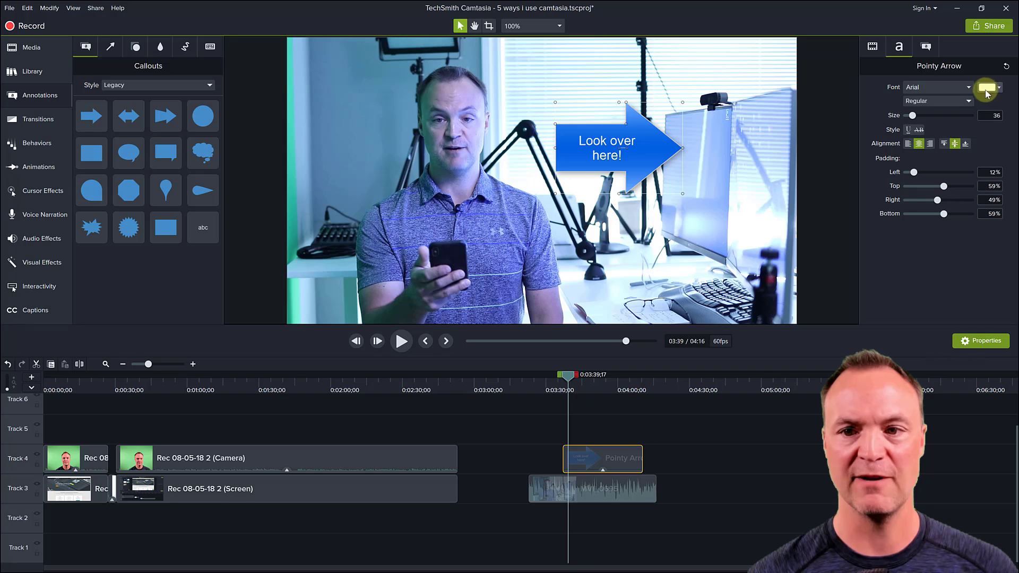
mouse_move(915, 117)
mouse_down()
mouse_move(925, 117)
mouse_move(916, 116)
mouse_up()
drag(644, 152, 591, 173)
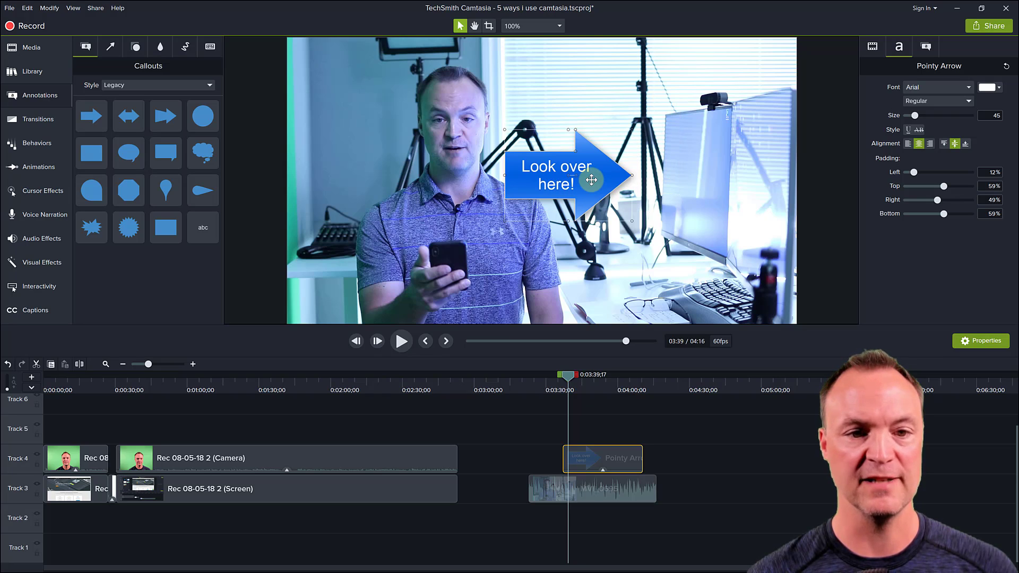
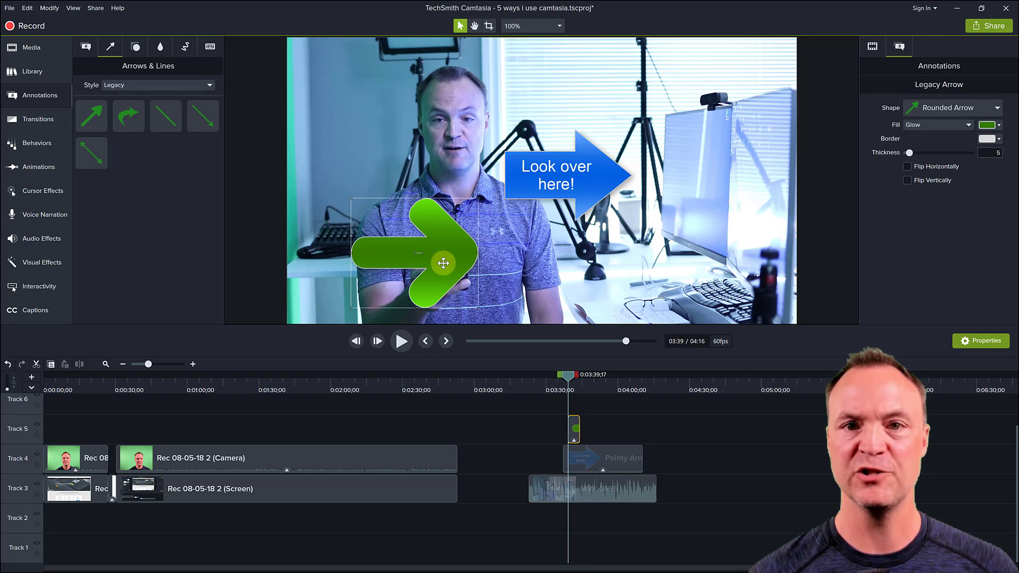
Change the green arrow's shape to Swoosh Arrow, then delete both the green arrow and the "Look over here!" callout.
click(954, 111)
click(950, 144)
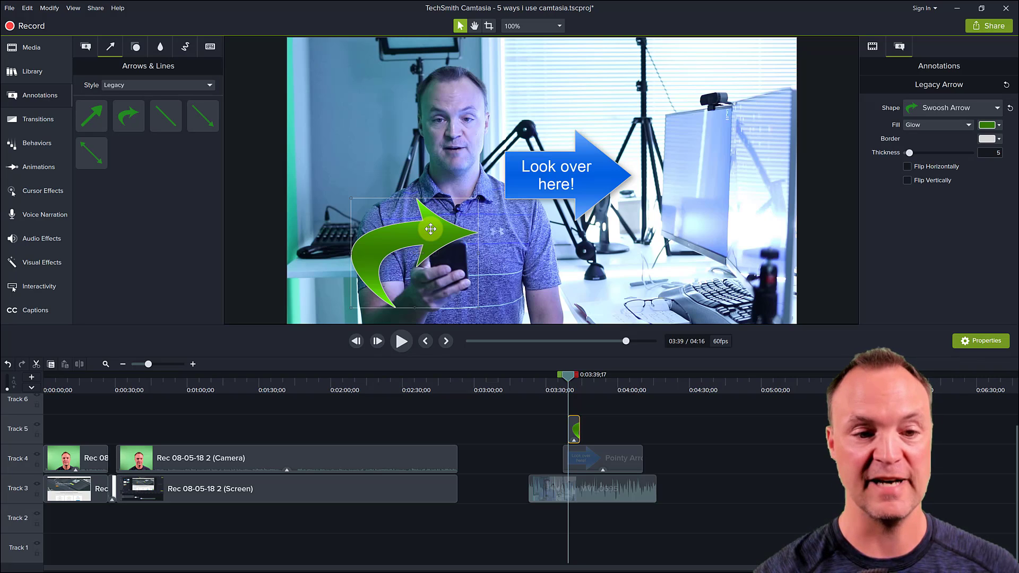
key(Delete)
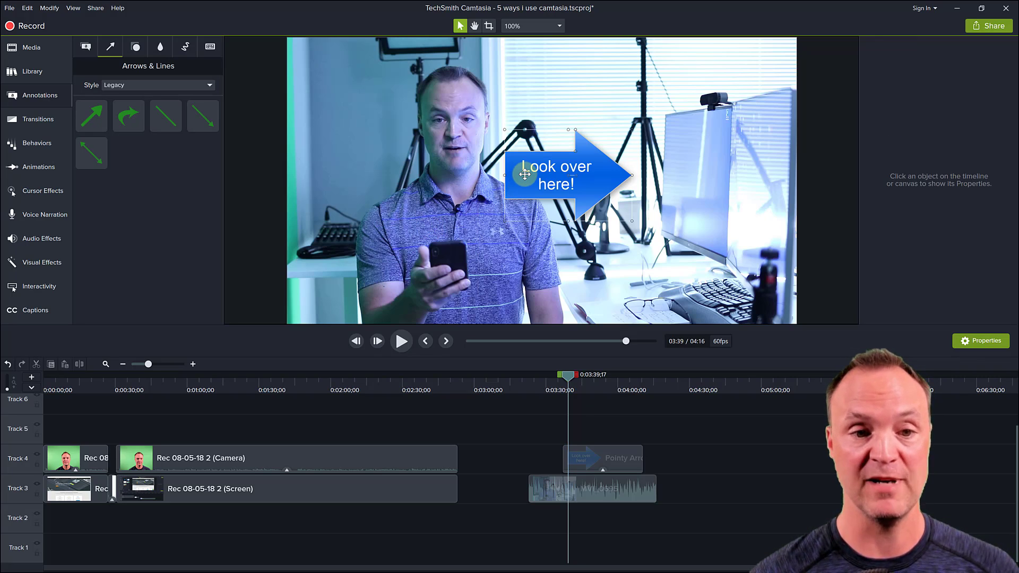
click(525, 174)
key(Delete)
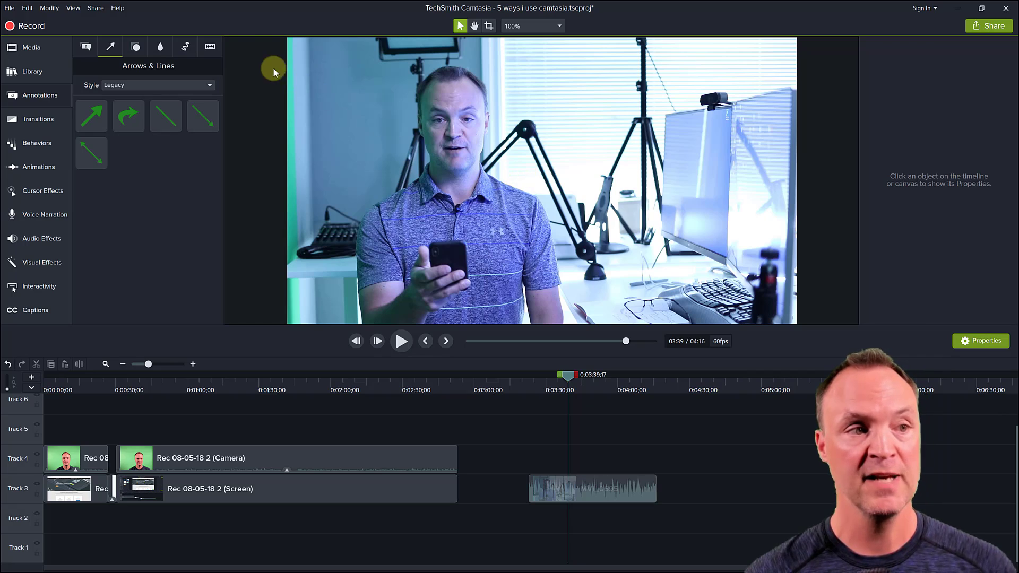
Add a Blur annotation enlarged to cover the man's whole face, and lengthen its clip on Track 4.
click(161, 50)
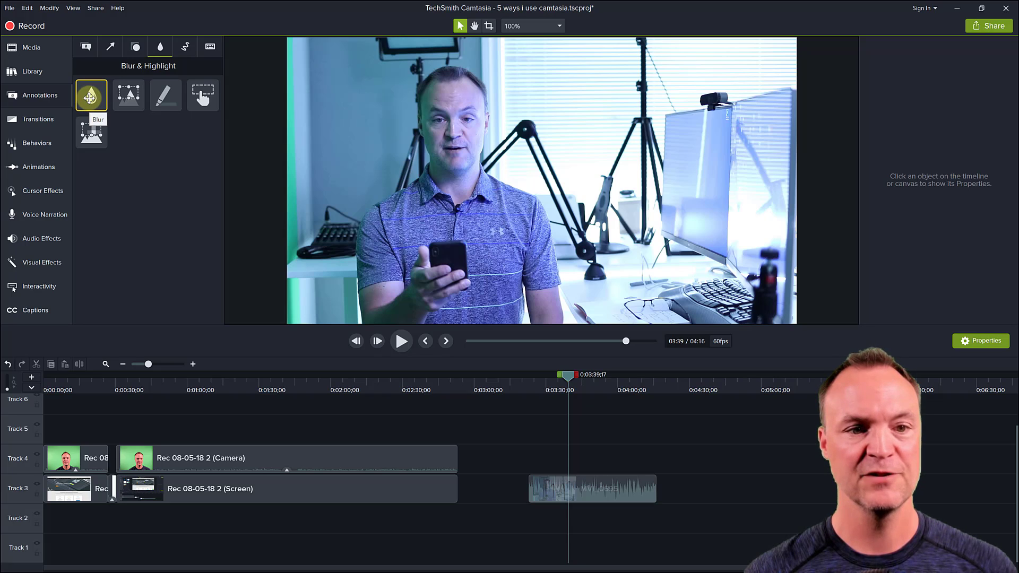
drag(89, 97, 464, 105)
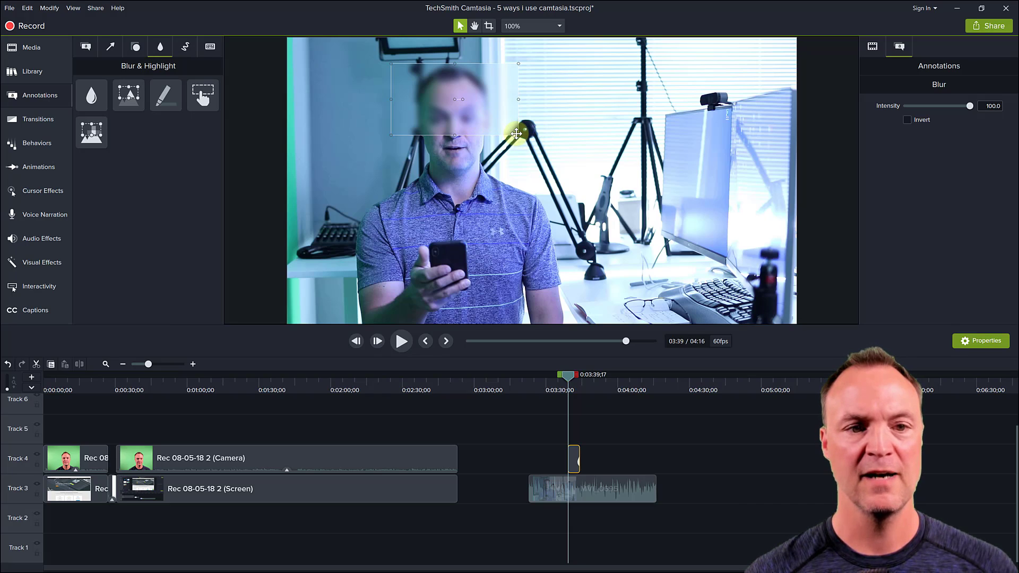
drag(517, 134, 513, 201)
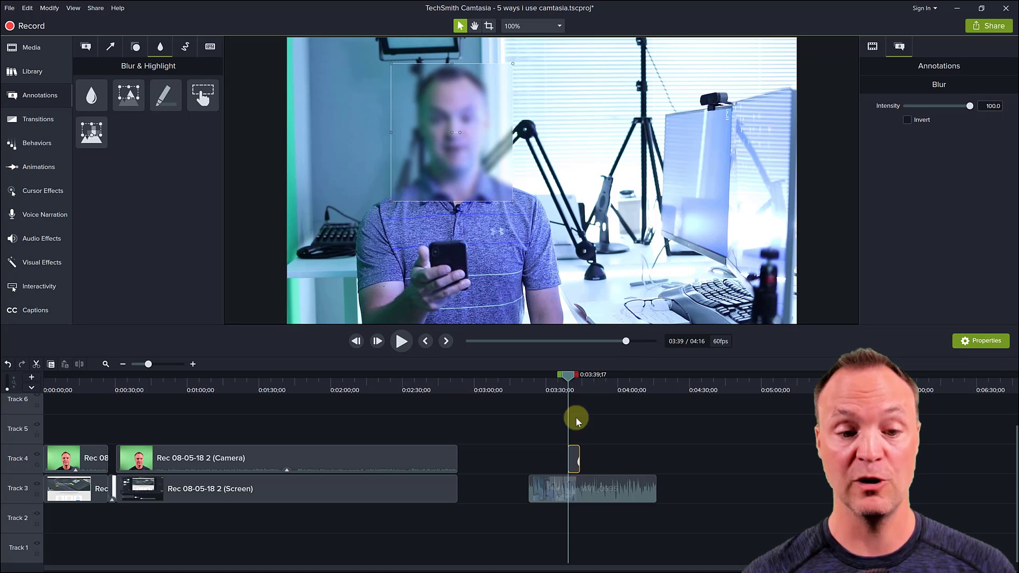
drag(579, 465, 610, 460)
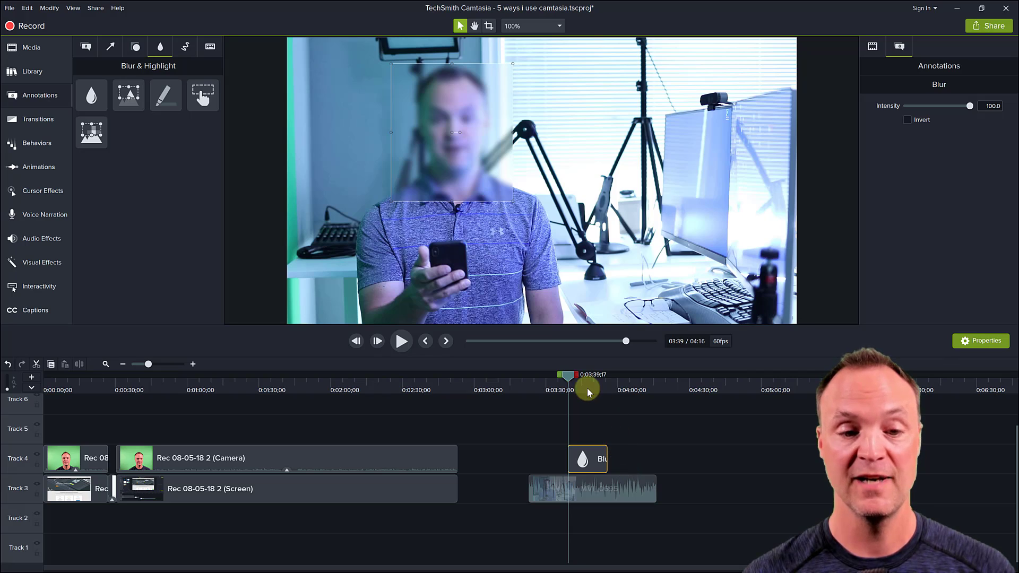
Preview the blurred face to about 0:03:41 and open the blur's visual properties.
click(402, 341)
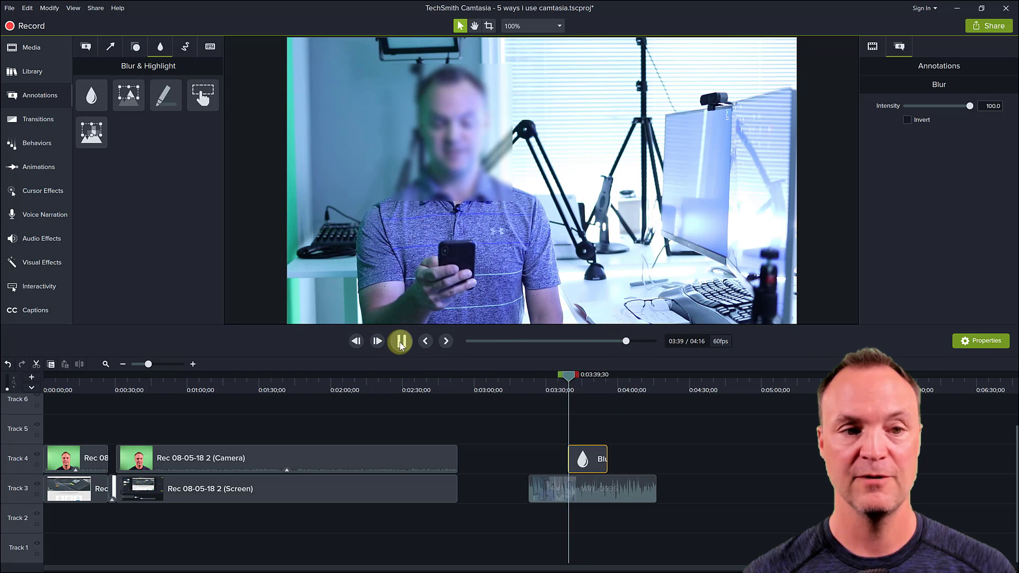
click(402, 341)
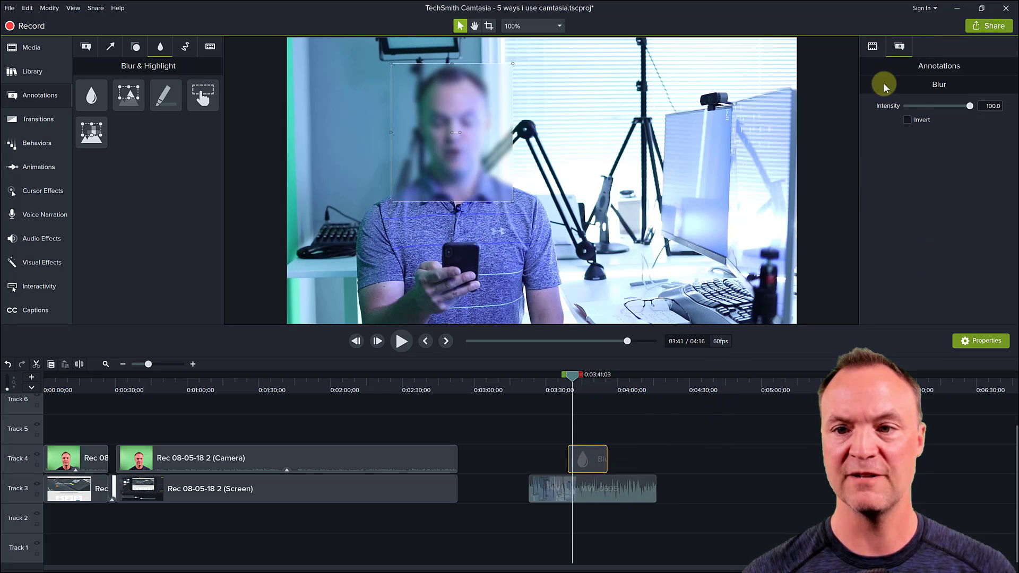
click(875, 46)
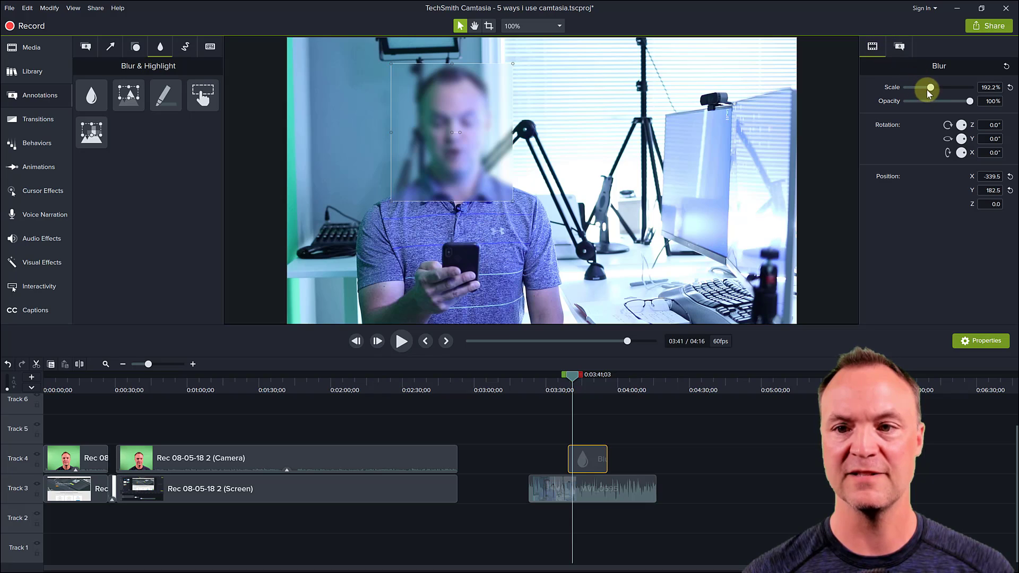
Set the blur's scale to 311.2% and its opacity to 57%, and toggle its Invert option.
scroll(929, 87, up, 5)
scroll(924, 88, down, 2)
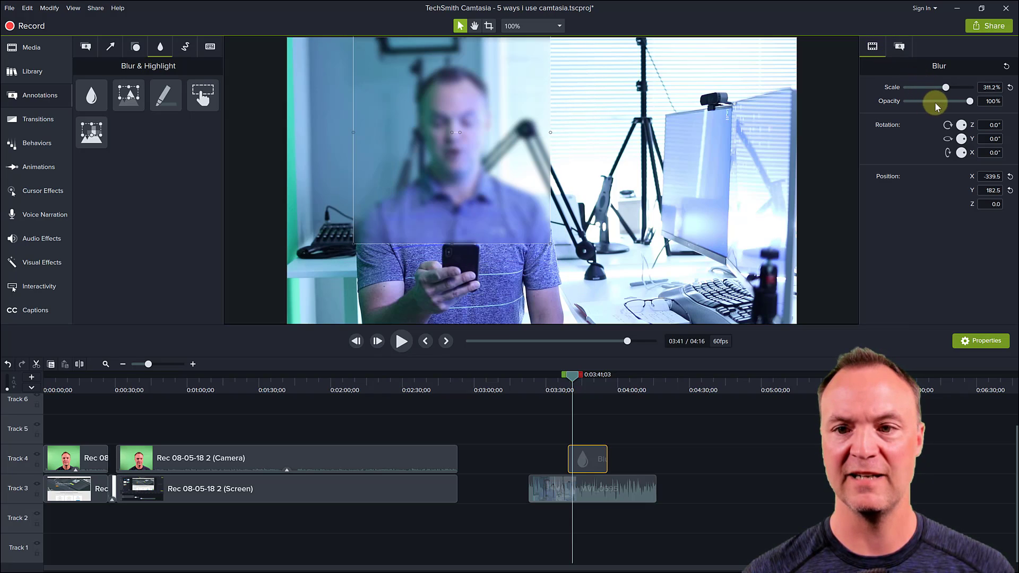
drag(965, 106, 942, 106)
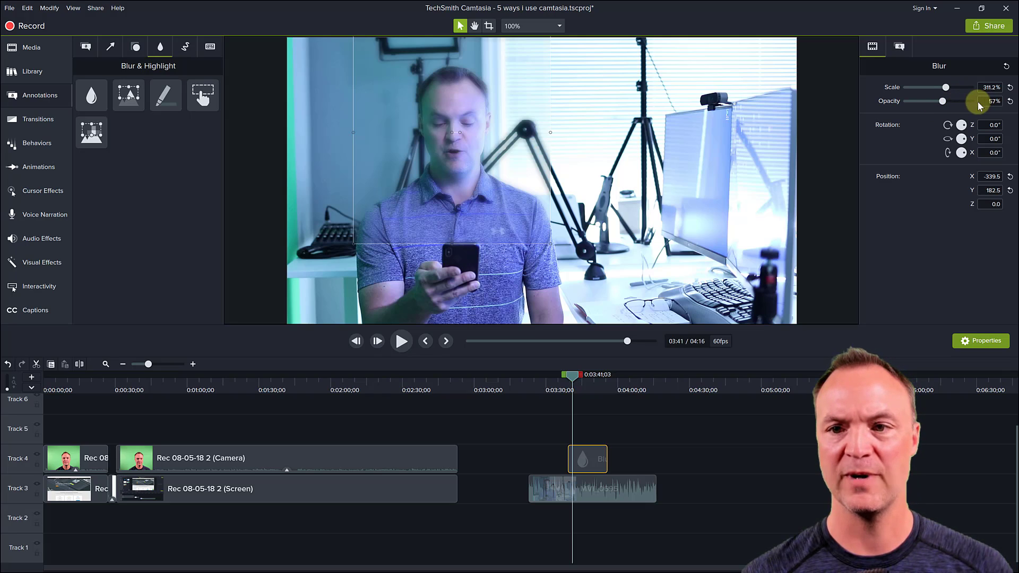
click(899, 48)
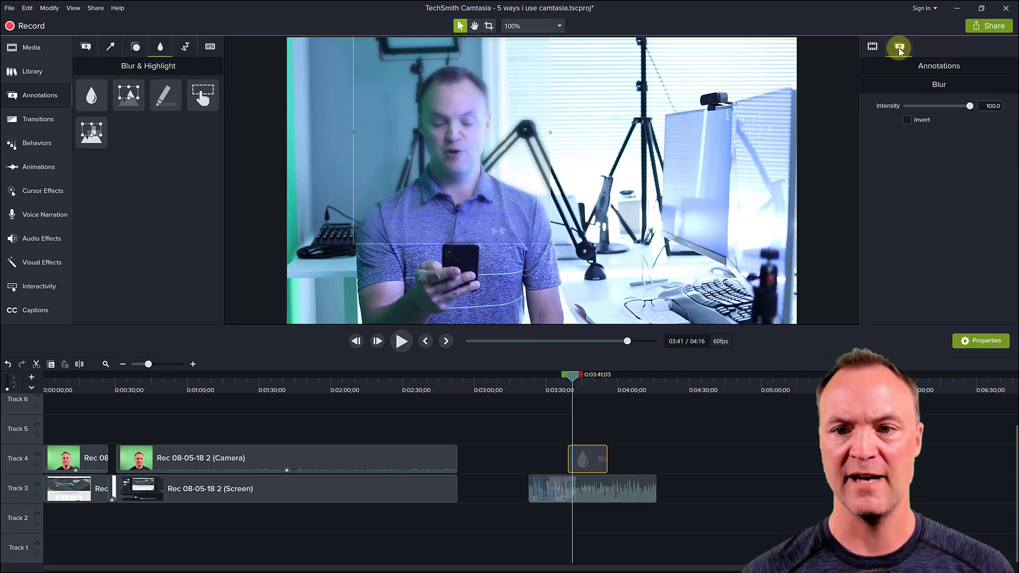
click(907, 119)
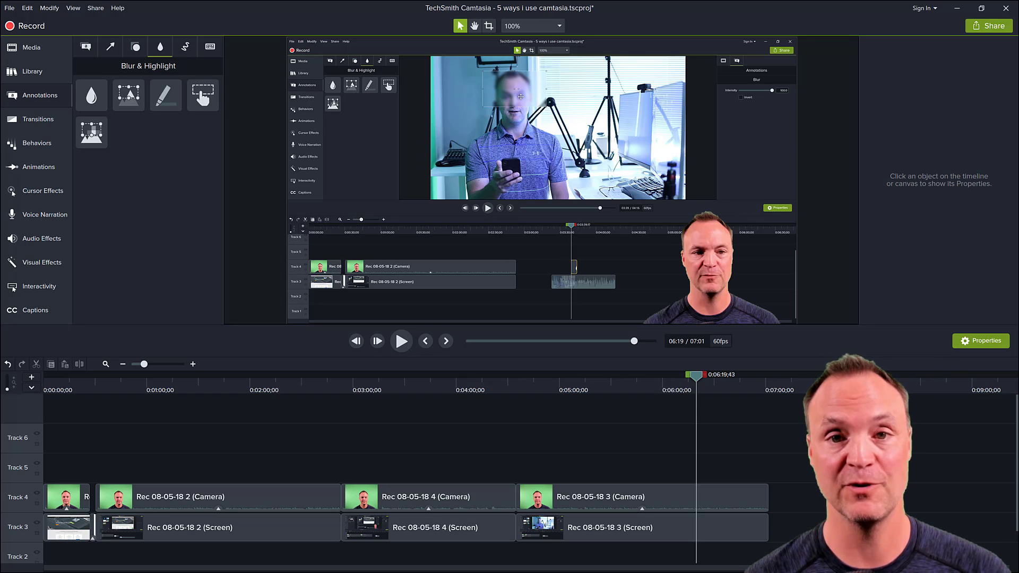
Add the Assist lower third from the library to Track 5 above the Rec 08-05-18 3 clip and play it.
click(30, 75)
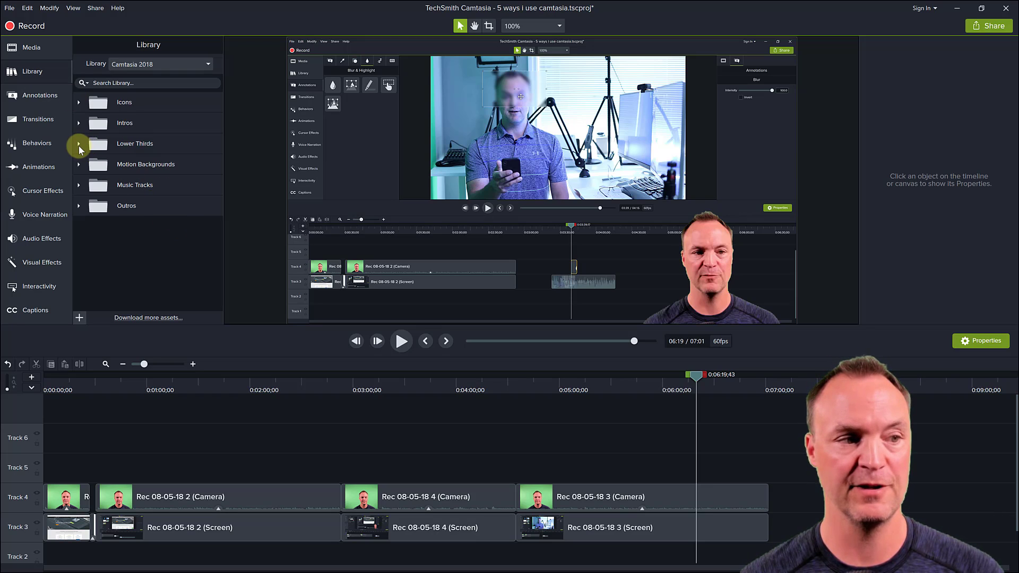
click(79, 147)
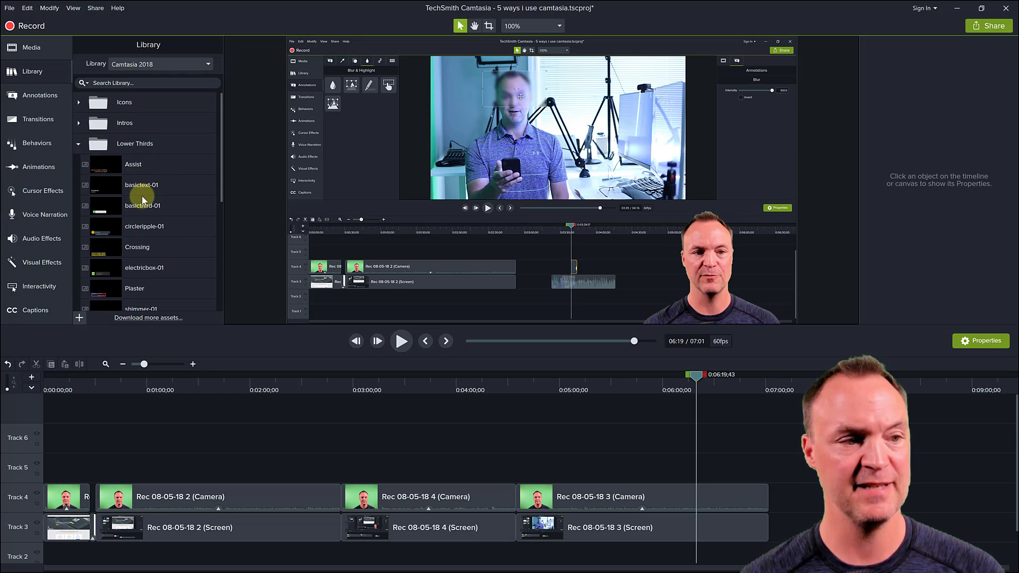
drag(110, 167, 639, 476)
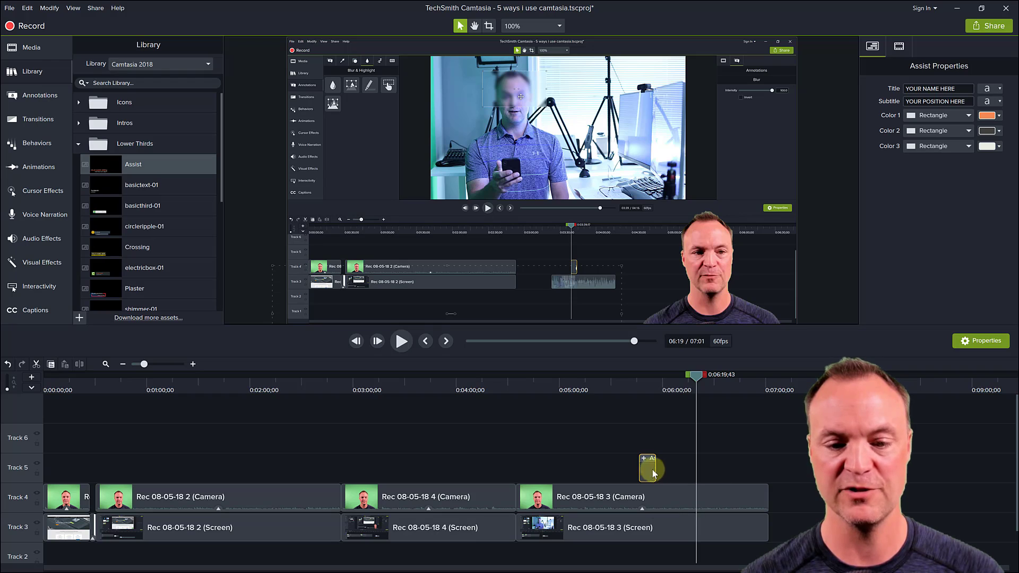
drag(693, 383, 637, 388)
click(400, 342)
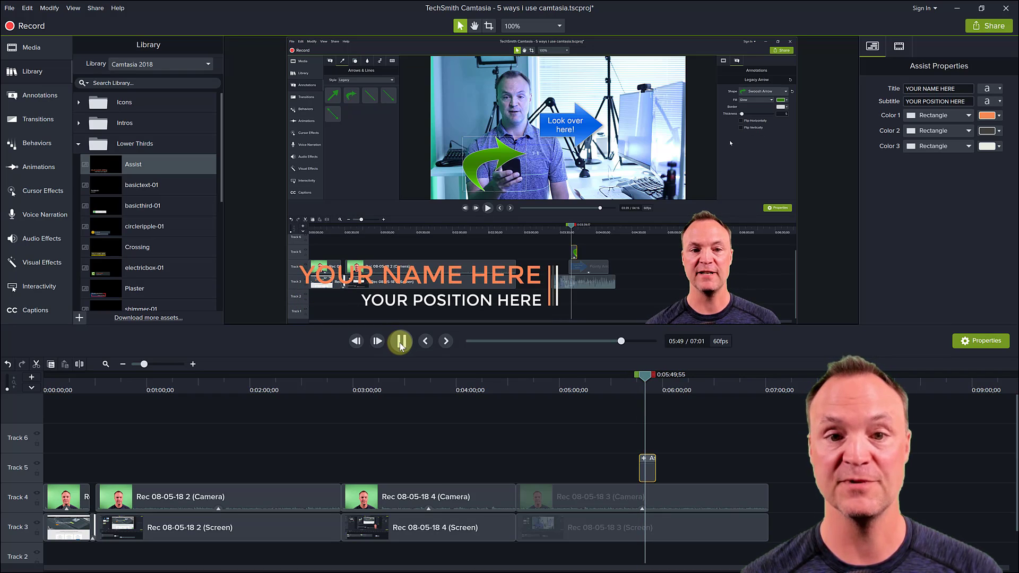
Stop playback and replace the lower third's "YOUR NAME HERE" title with the presenter's full name.
click(436, 289)
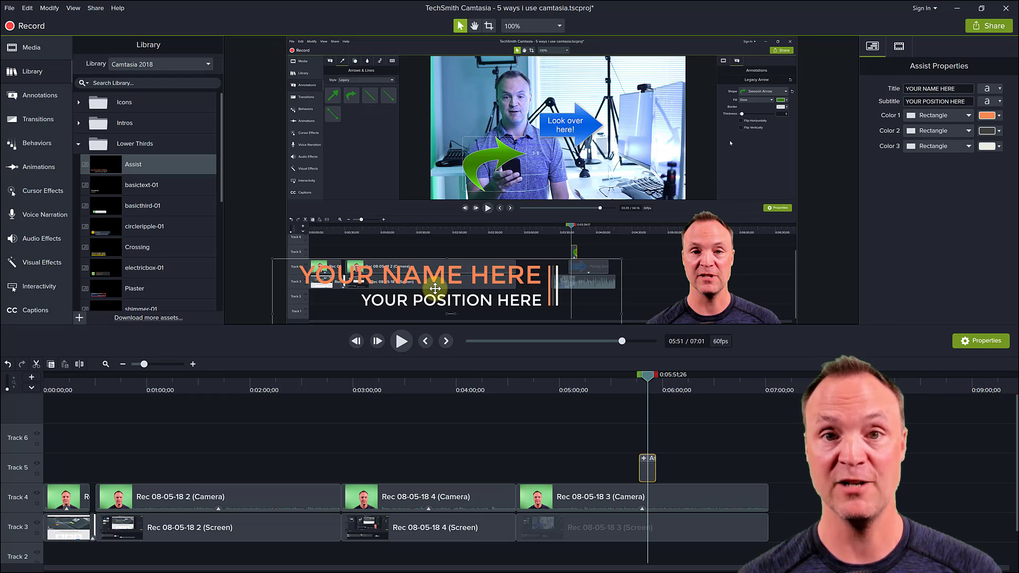
double_click(432, 281)
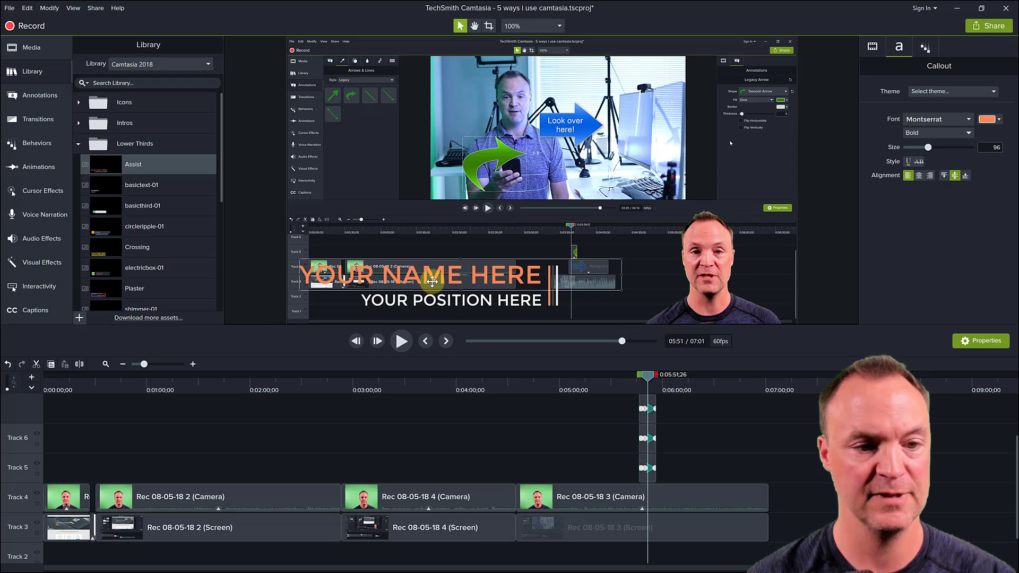
double_click(432, 278)
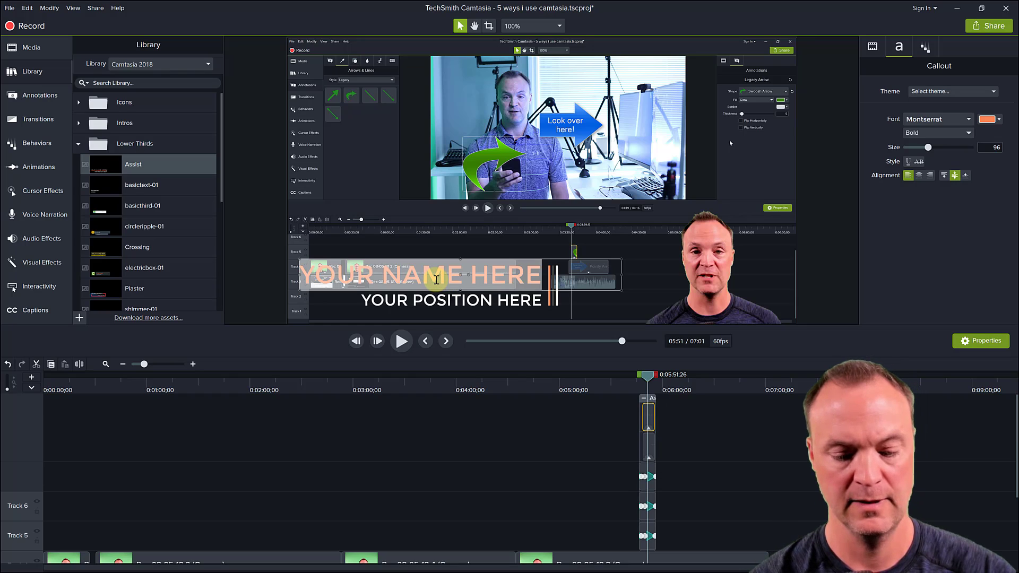
text(Jmale K)
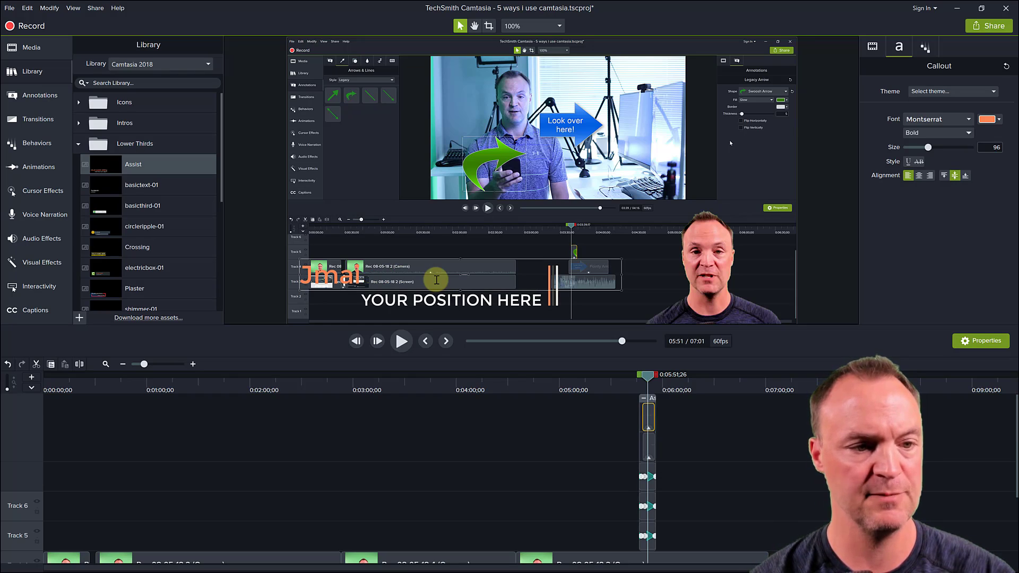
key(BackSpace)
text(amie Keet)
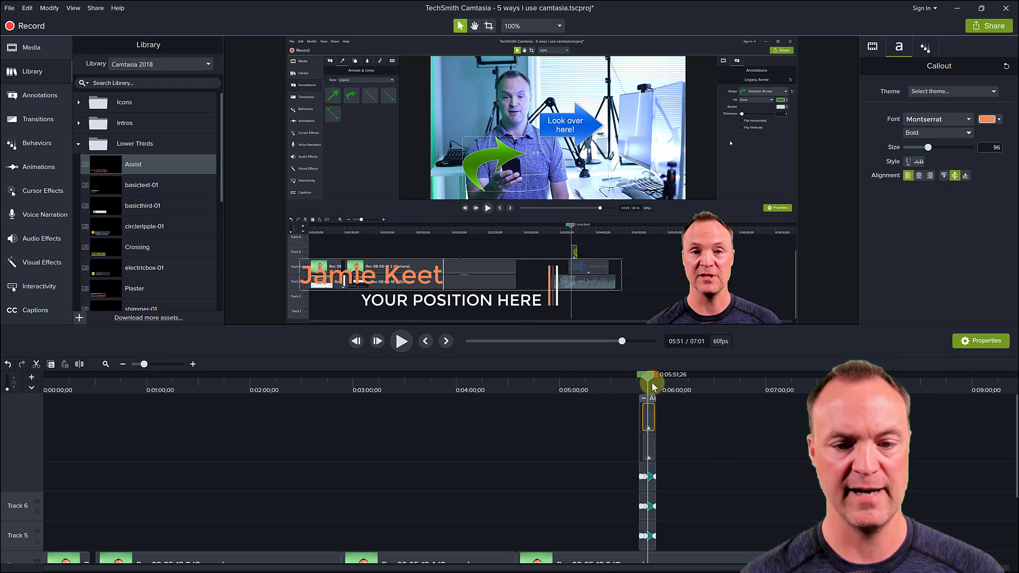
Preview the edited lower third from about 0:05:50 to 0:05:56.
drag(647, 375, 644, 376)
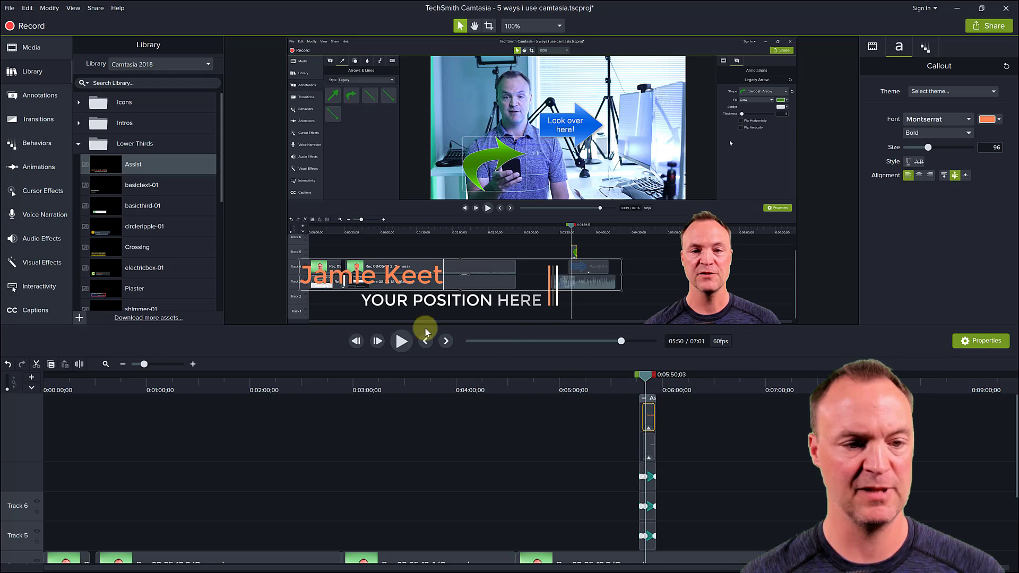
click(401, 349)
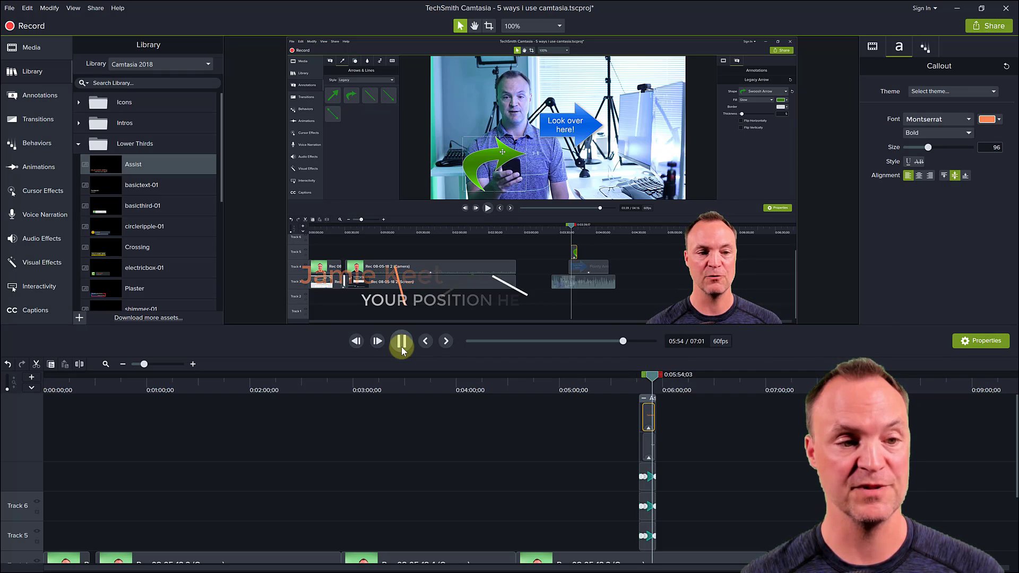
click(402, 343)
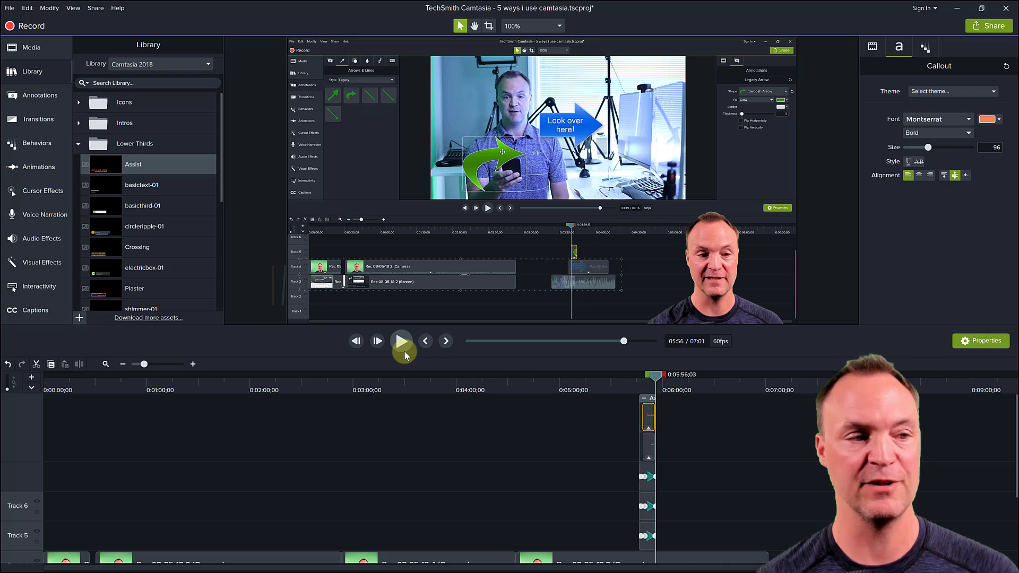
Add the spinningcomputer intro from the library's Intros folder to Track 5, just past the end of the Rec 08-05-18 3 clips.
click(75, 146)
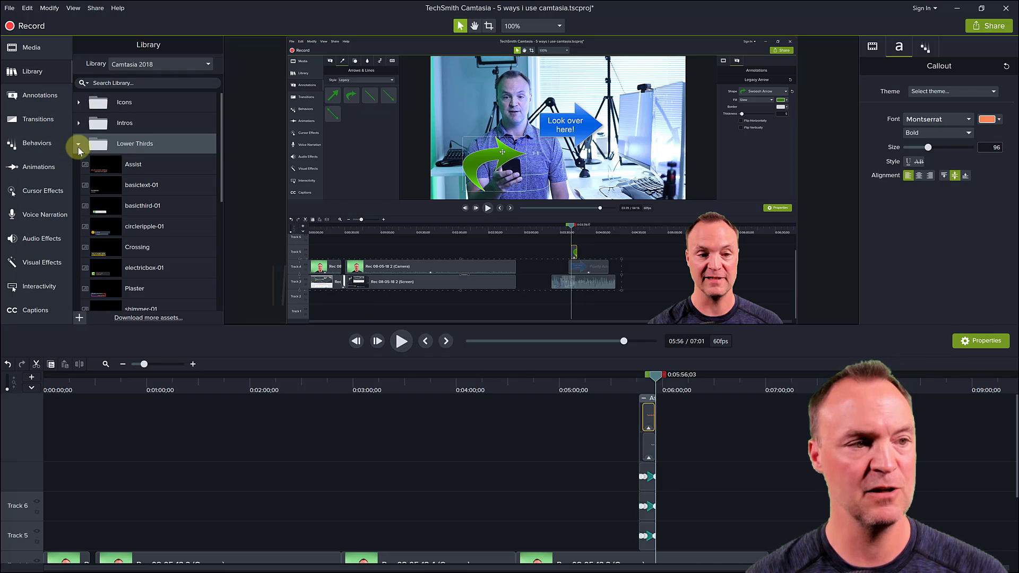
click(78, 143)
click(78, 123)
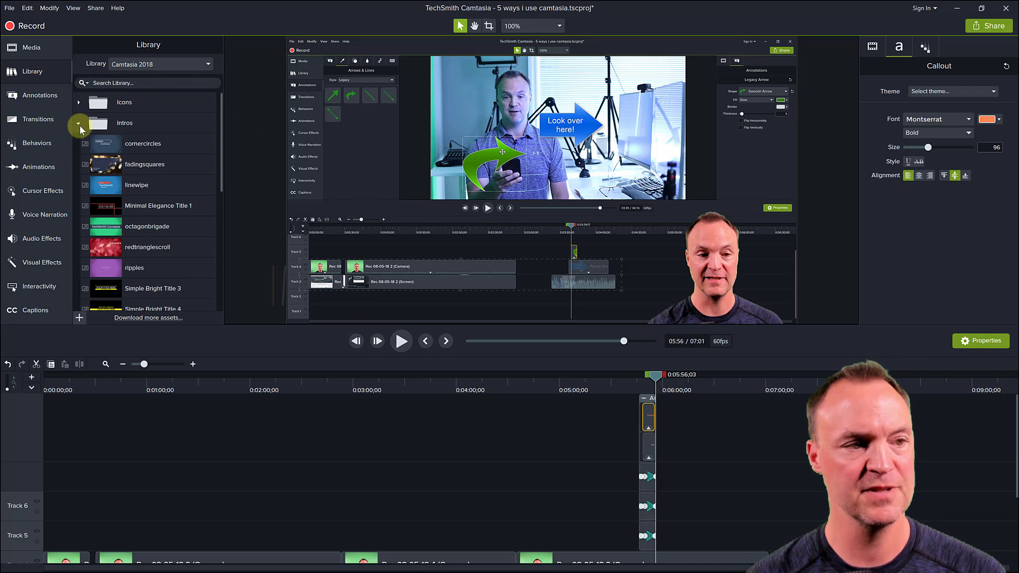
scroll(138, 204, down, 3)
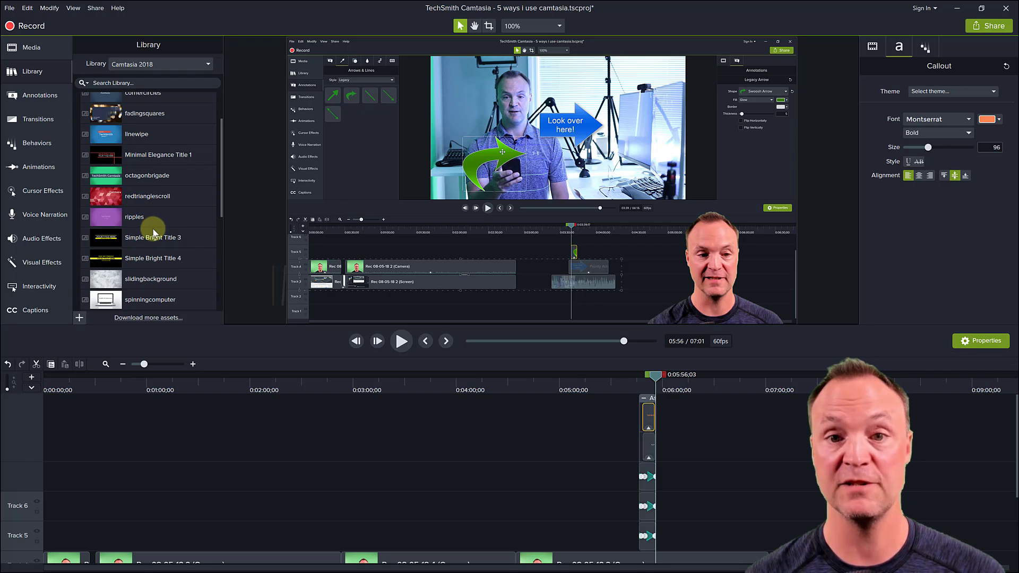
scroll(149, 255, down, 1)
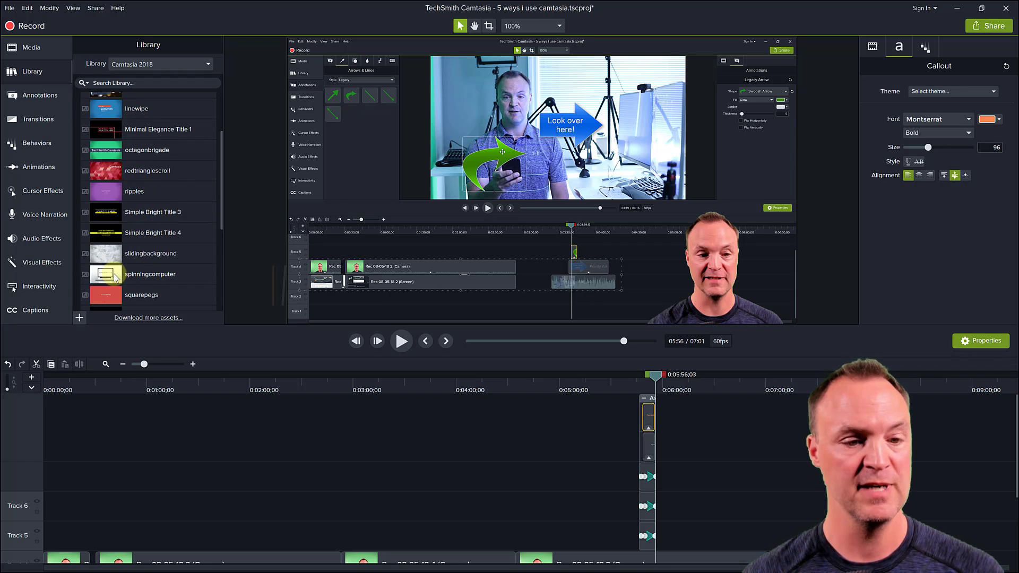
drag(109, 279, 781, 474)
Preview the spinningcomputer intro from about 0:07:08 to 0:07:16.
click(778, 376)
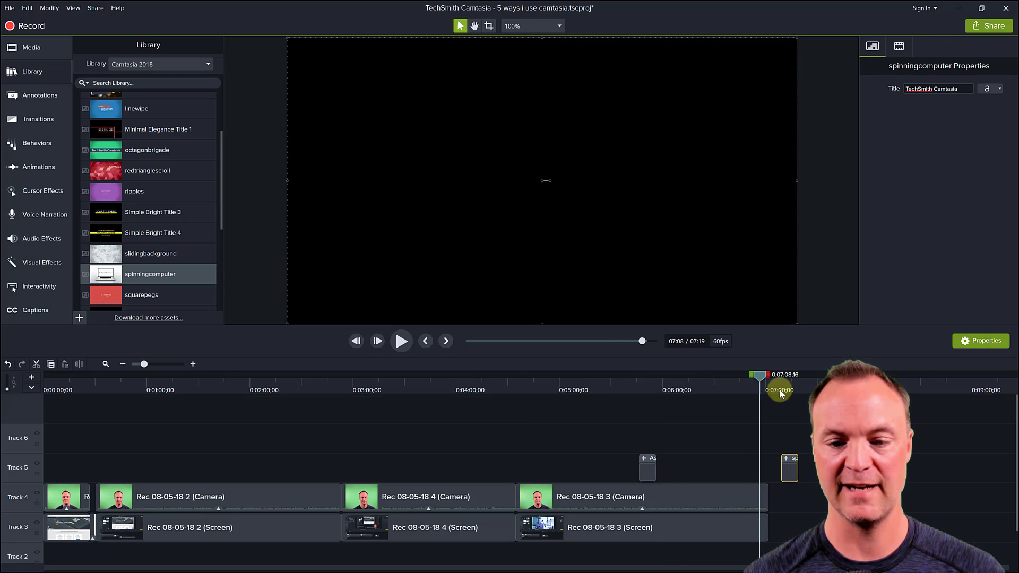
click(399, 342)
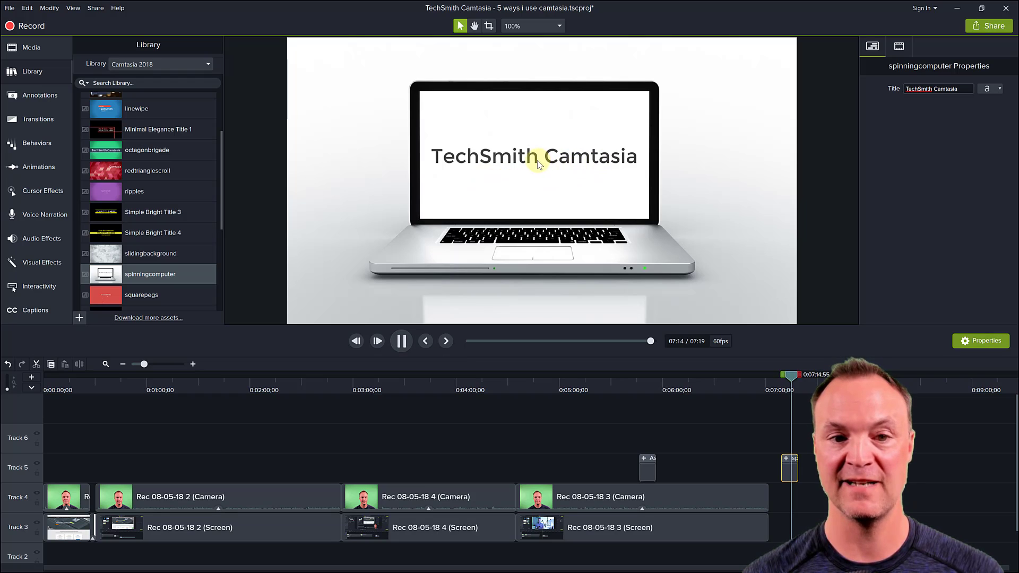
click(401, 341)
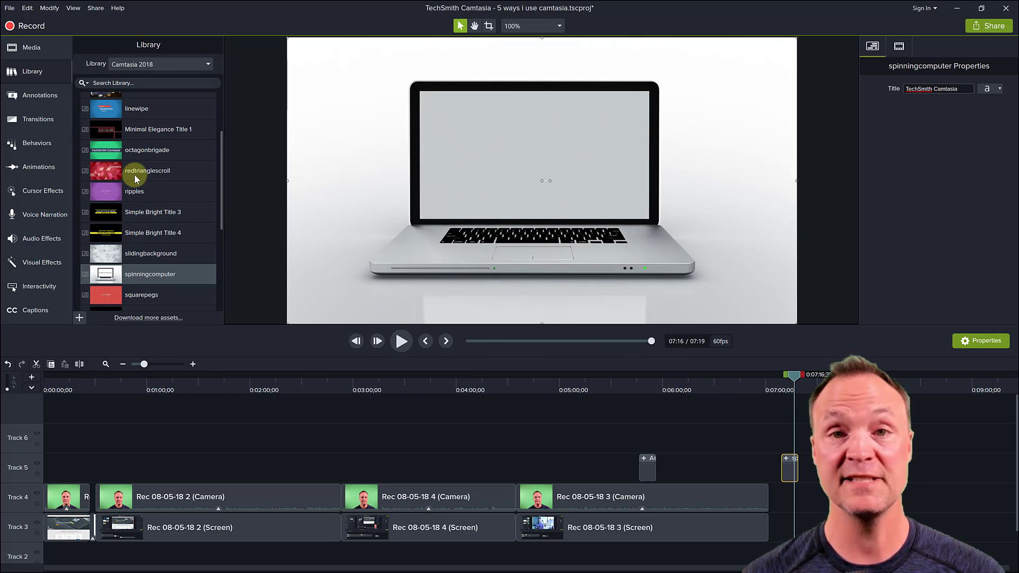
Preview the asimpleway track from the library's Music Tracks folder, then close the preview.
scroll(117, 152, up, 3)
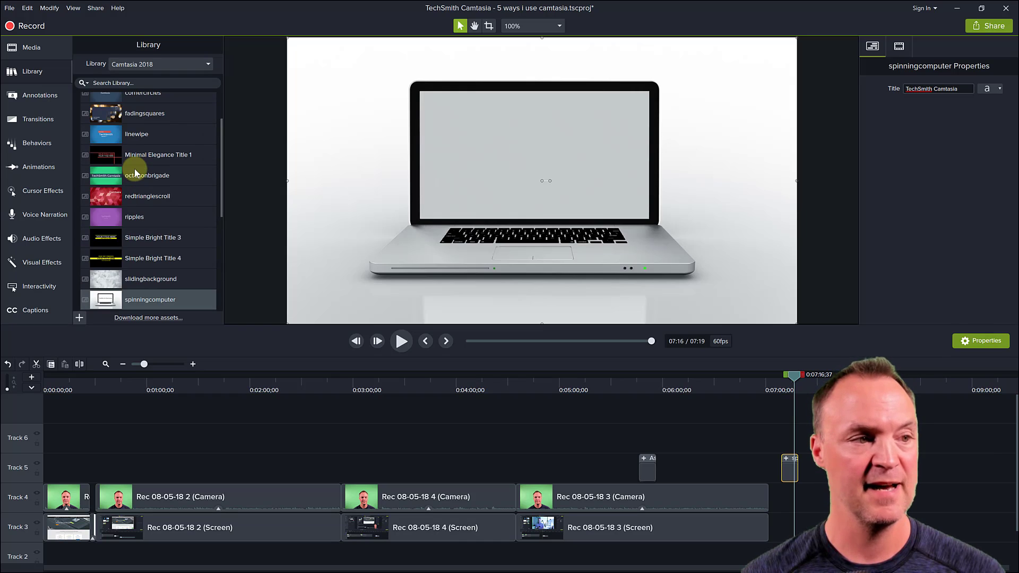
click(78, 122)
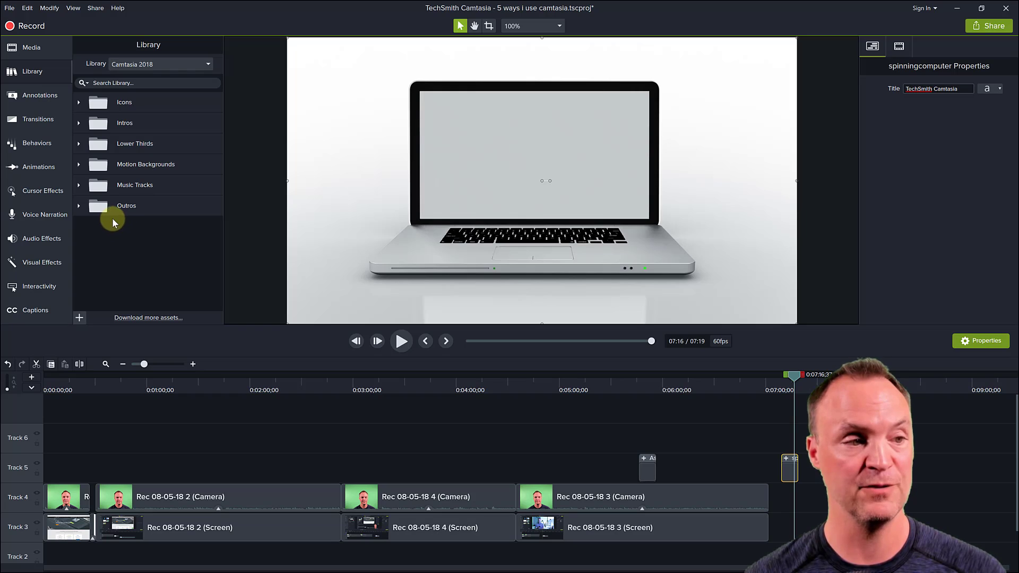
click(79, 185)
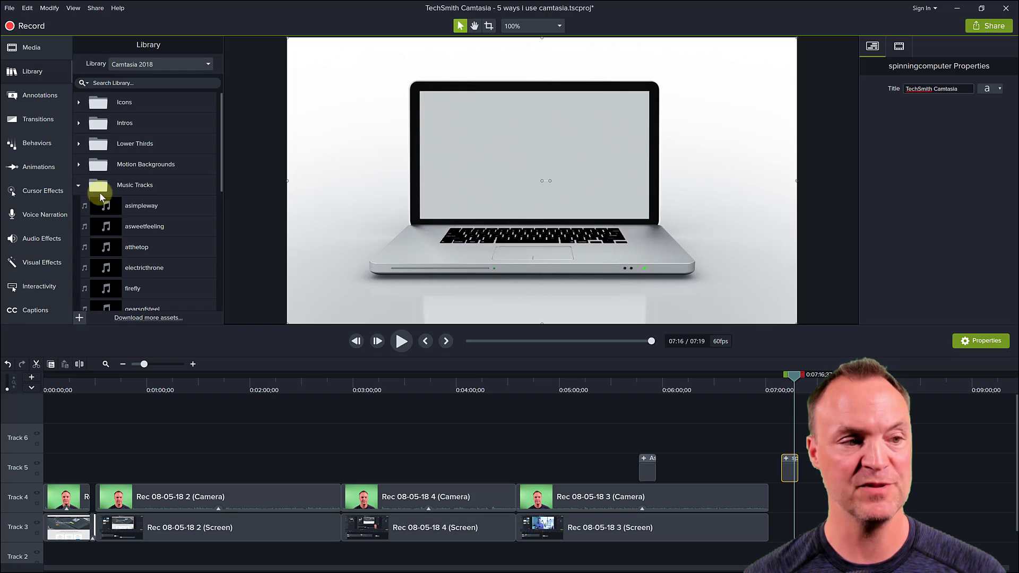
double_click(113, 209)
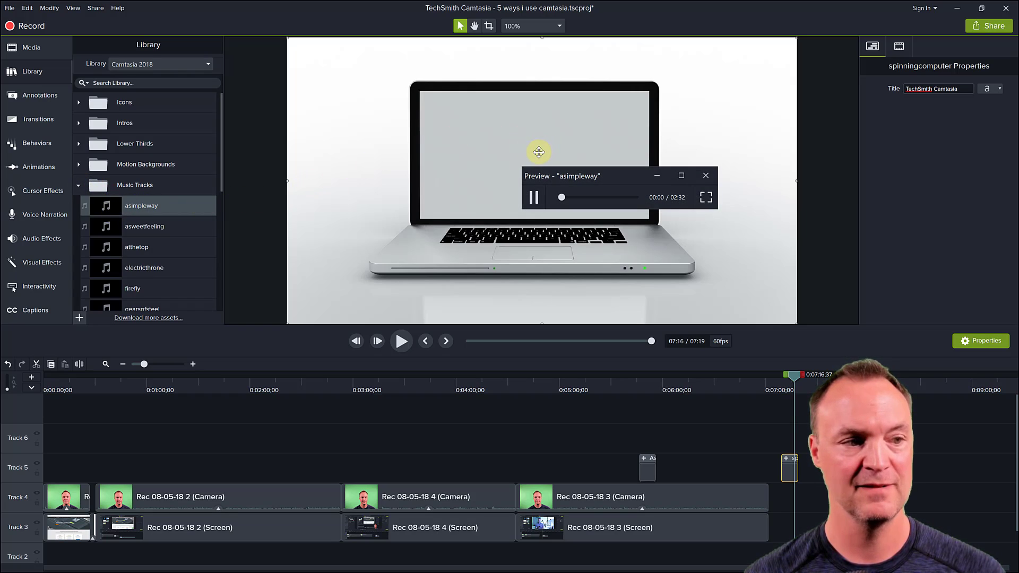
click(706, 176)
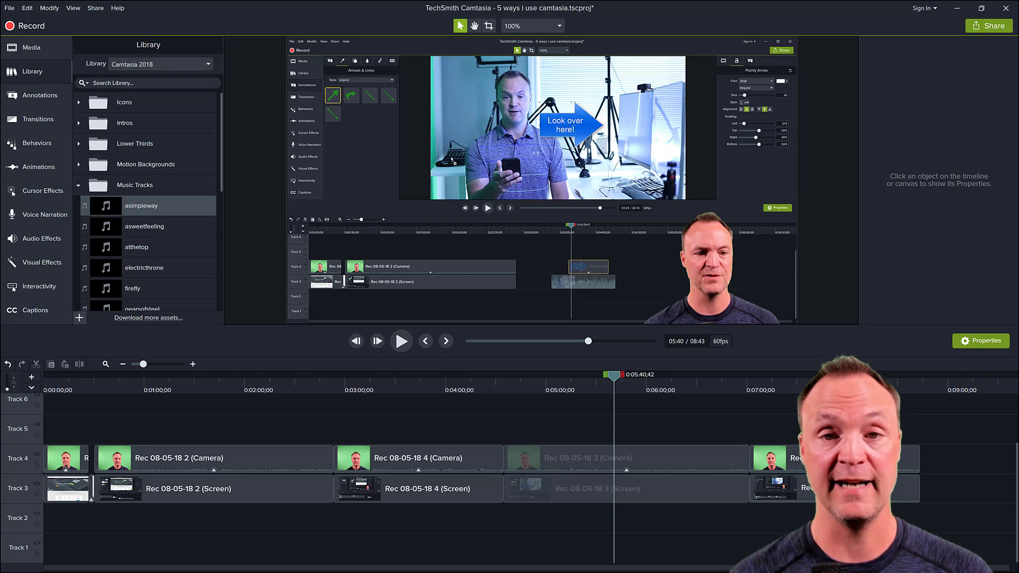
Apply the Cursor Highlight effect to the Rec 08-05-18 3 (Screen) clip on Track 3 and move the playhead to about 0:05:31.
click(49, 193)
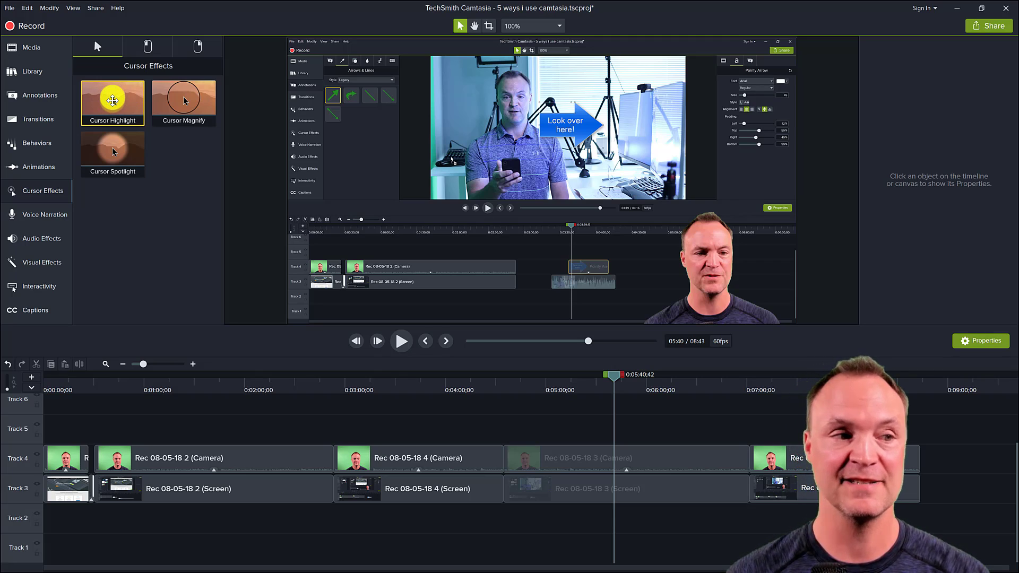
drag(112, 101, 227, 154)
drag(494, 352, 555, 491)
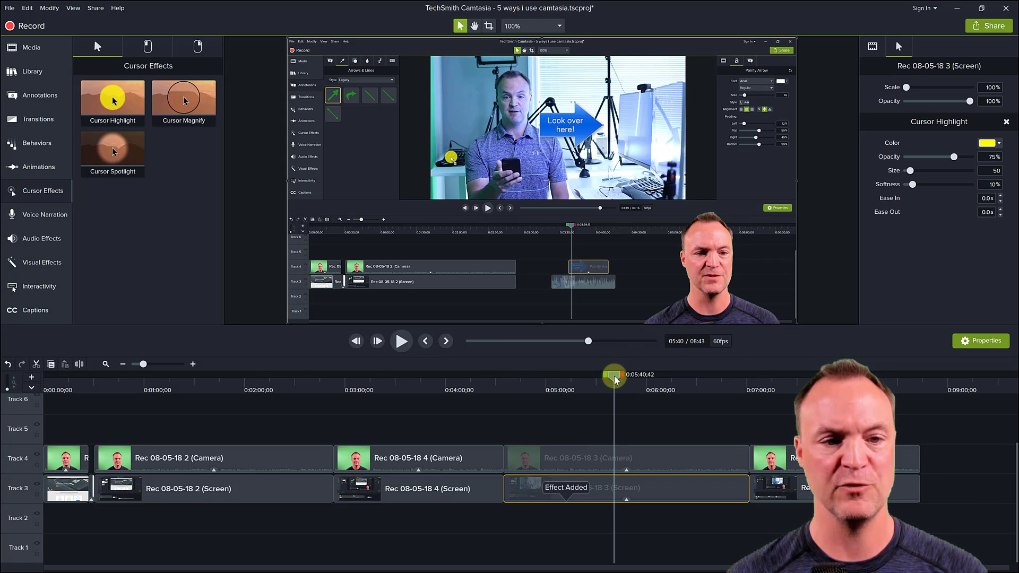
drag(613, 375, 601, 376)
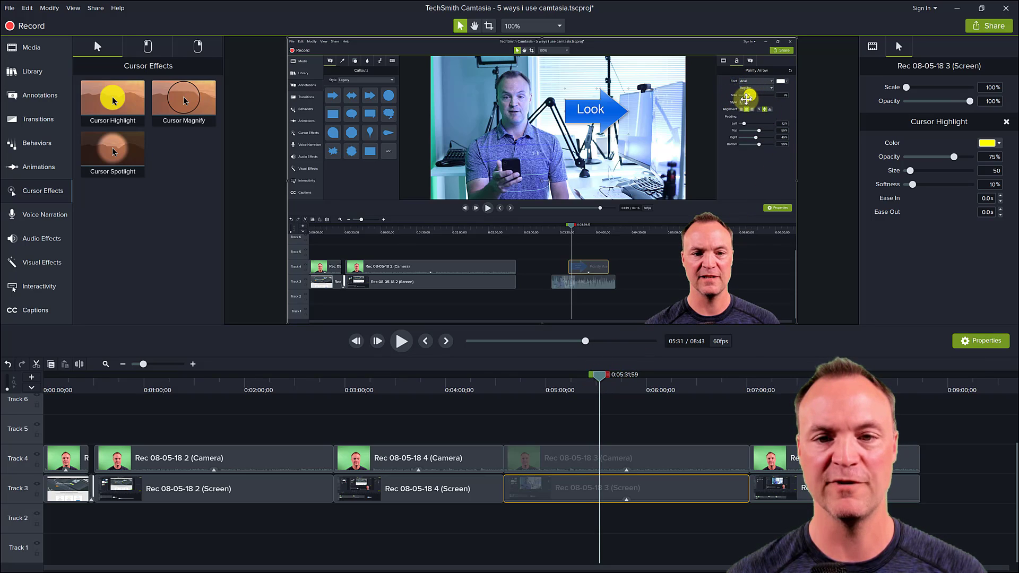
Set the Cursor Highlight's opacity to 30% and play the clip to check the highlight.
click(983, 157)
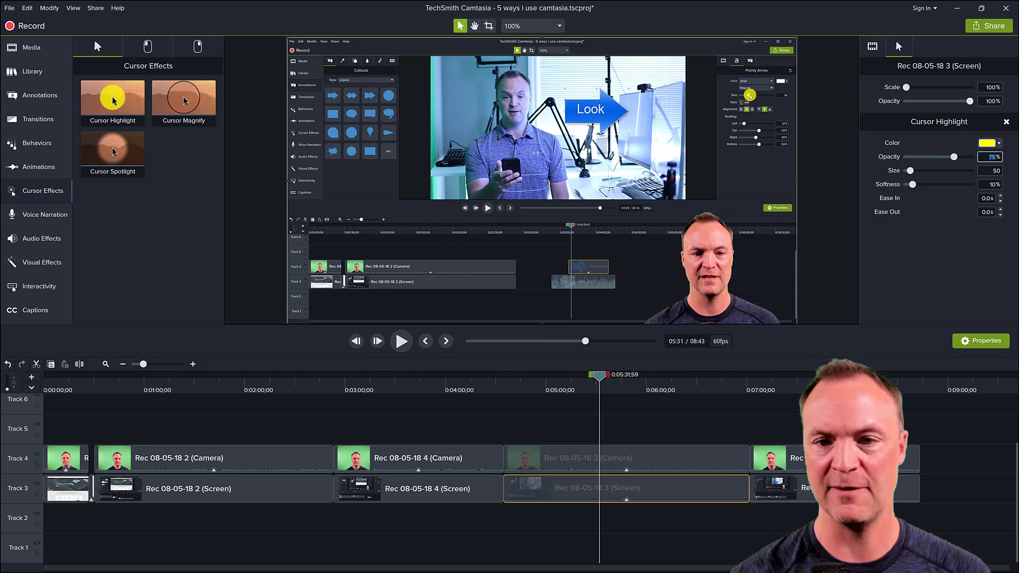
text(30)
key(Return)
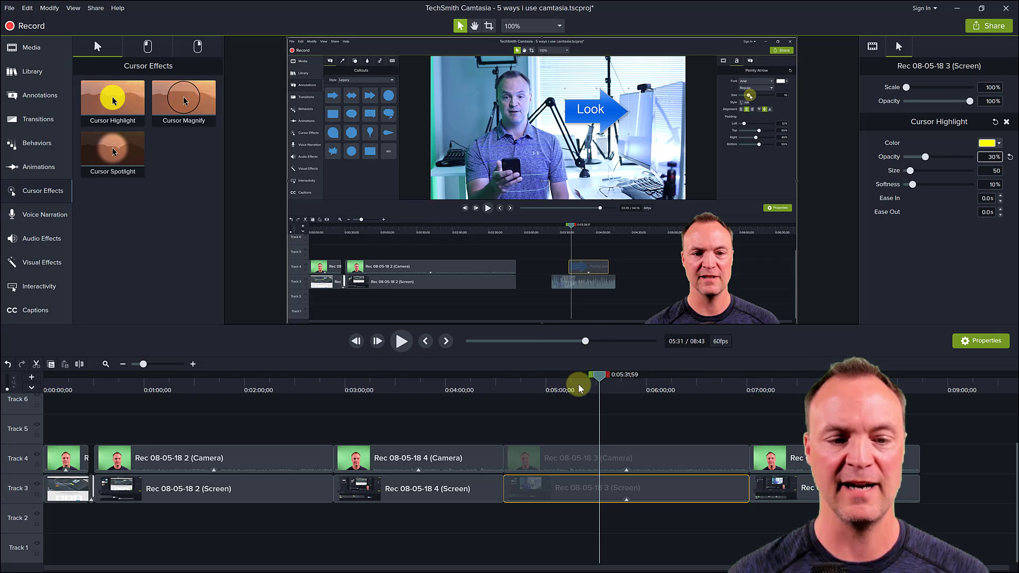
click(402, 342)
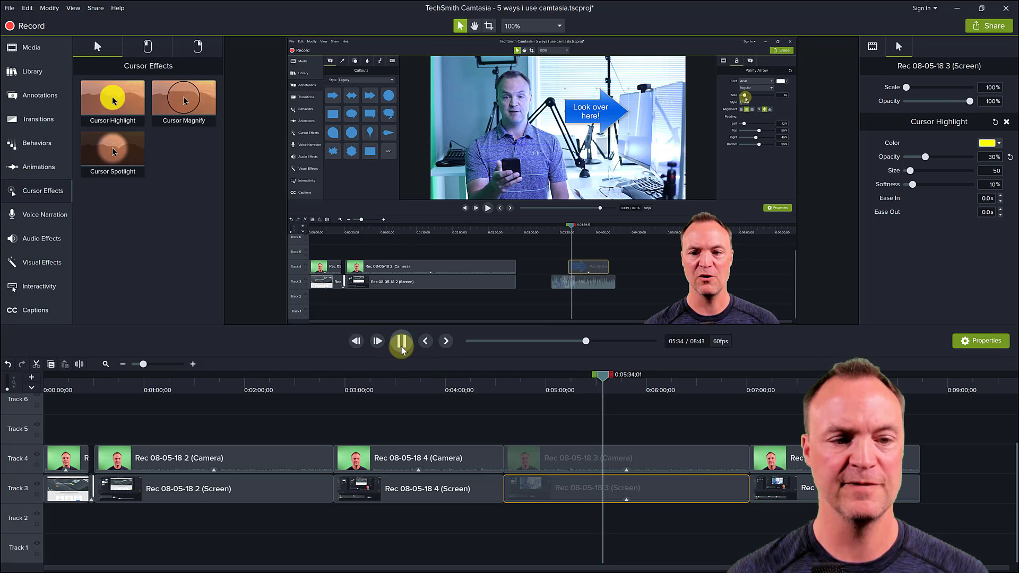
click(400, 345)
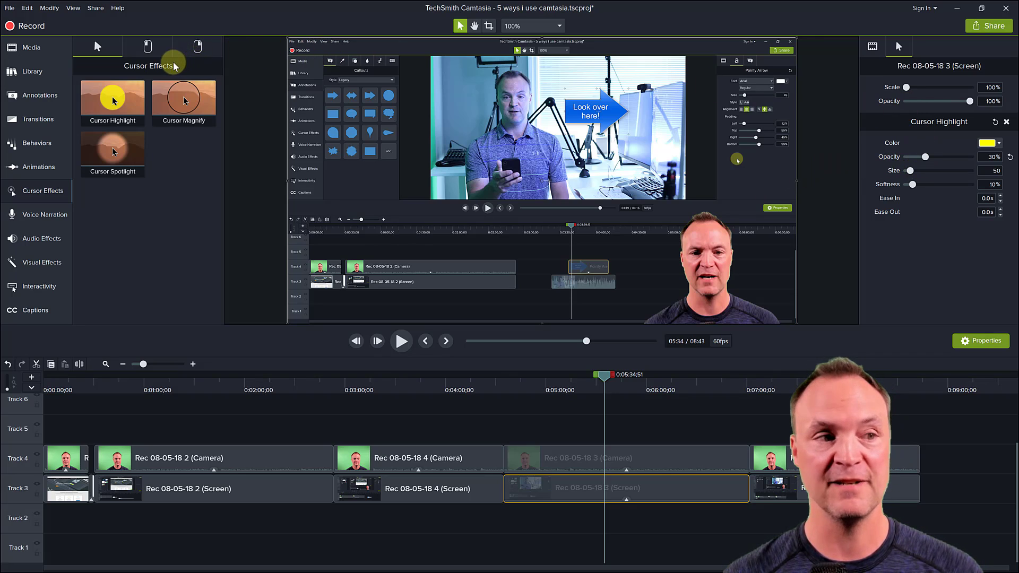
Look through the cursor effects available for left clicks and right clicks.
click(148, 52)
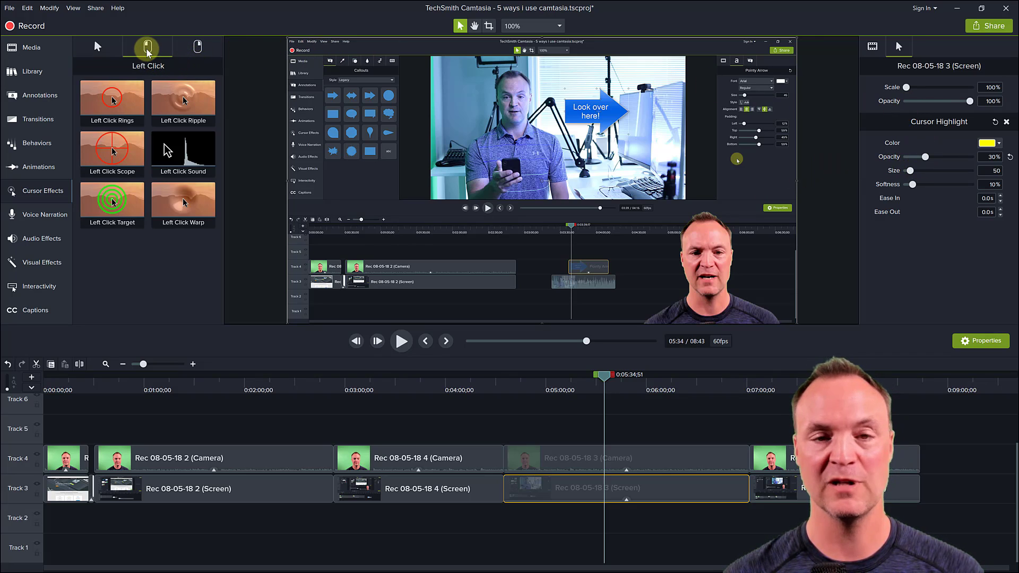
click(196, 49)
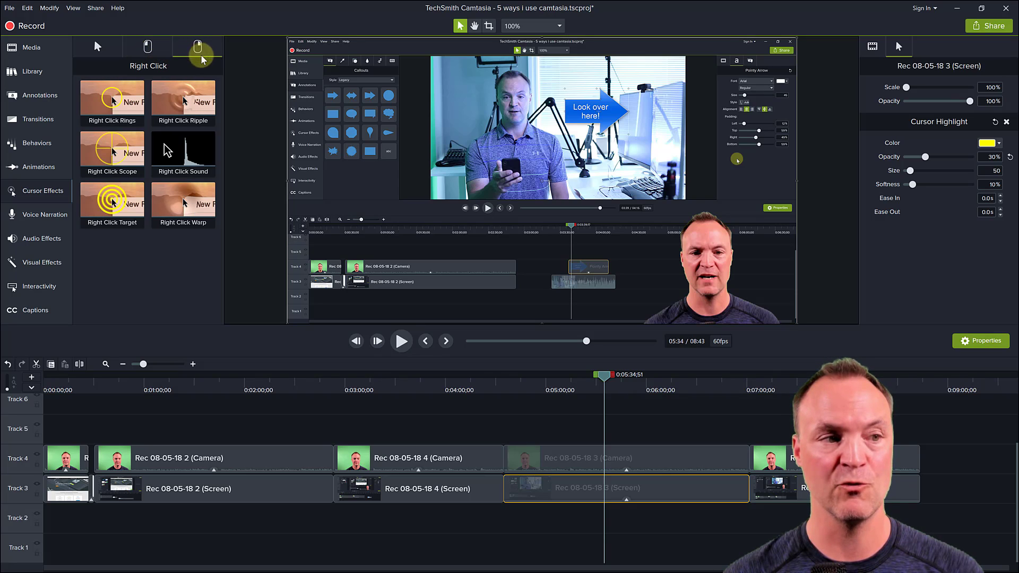